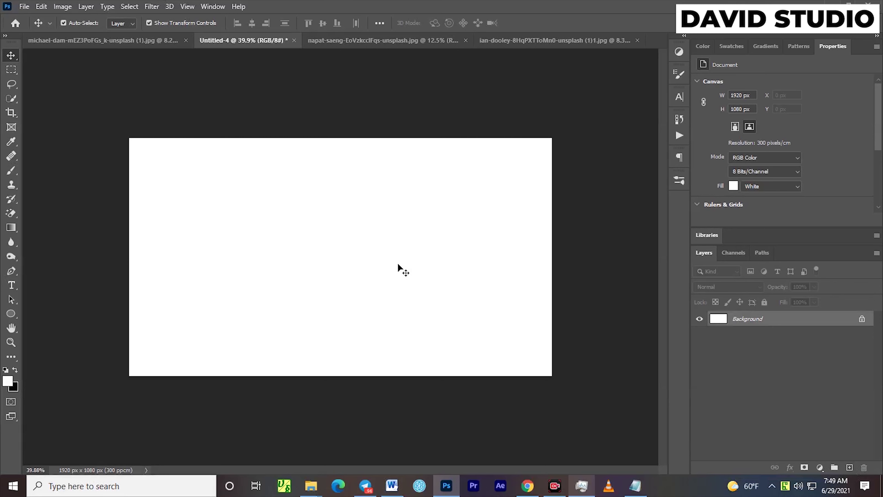
# Add a Gradient Fill layer over the background using the Black, White preset from the Basics group.
pyautogui.click(819, 467)
pyautogui.click(813, 283)
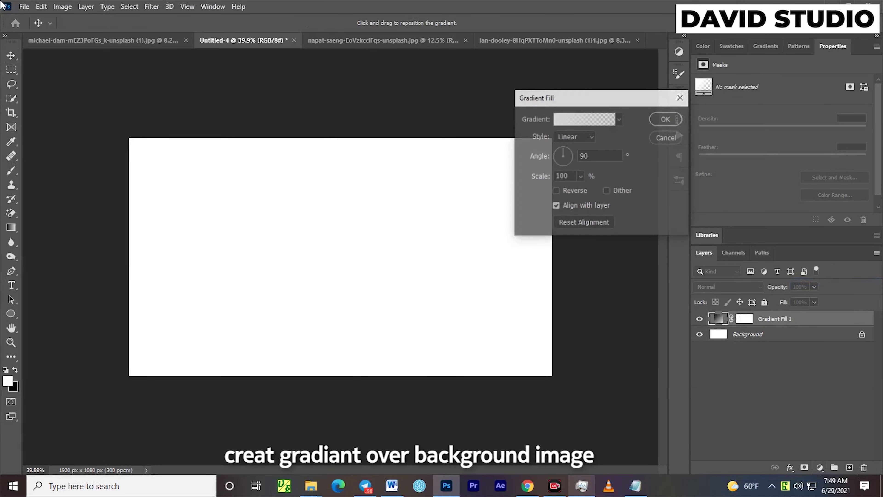
pyautogui.click(577, 119)
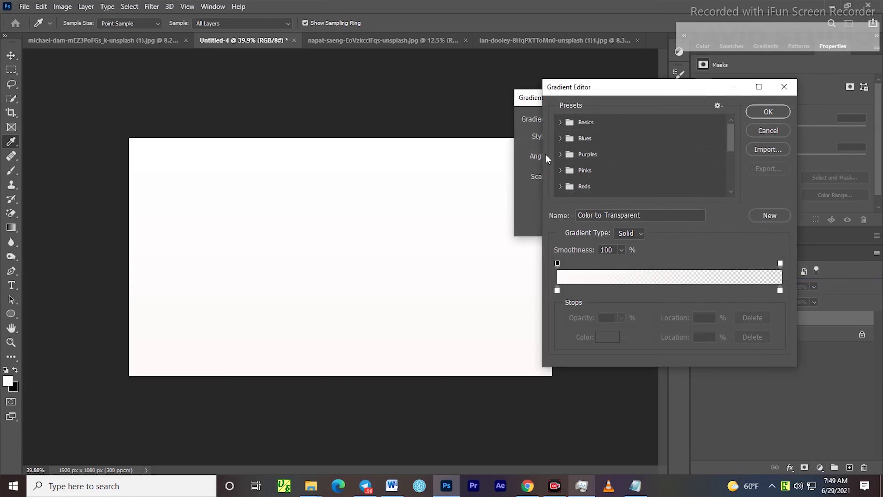
pyautogui.click(559, 123)
pyautogui.click(610, 140)
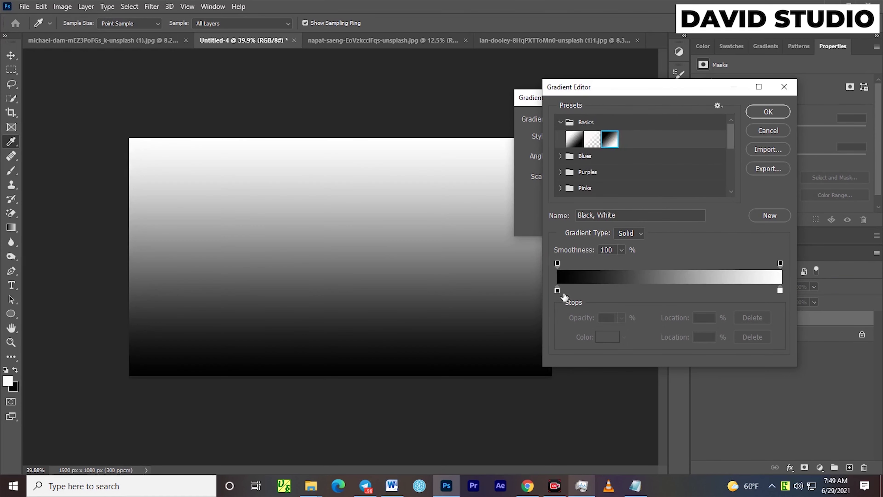
# Change the gradient's black colour stop to soft yellow, e9d473.
pyautogui.click(557, 290)
pyautogui.click(607, 337)
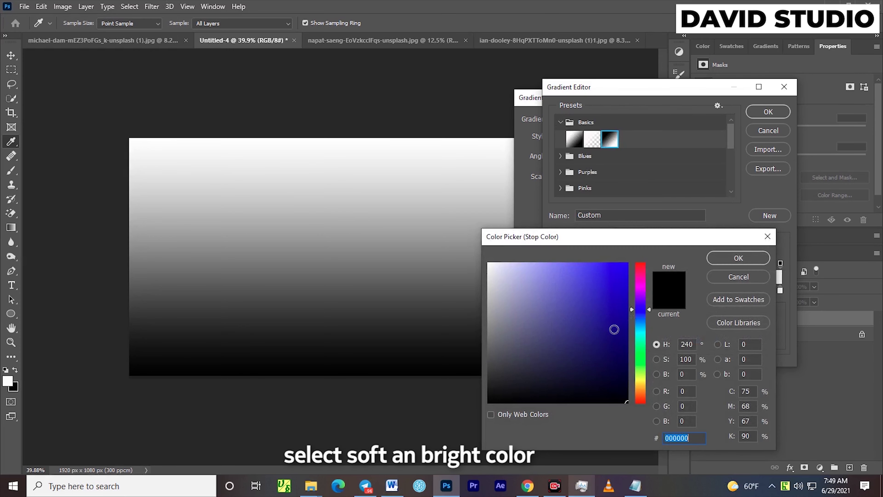
pyautogui.click(640, 378)
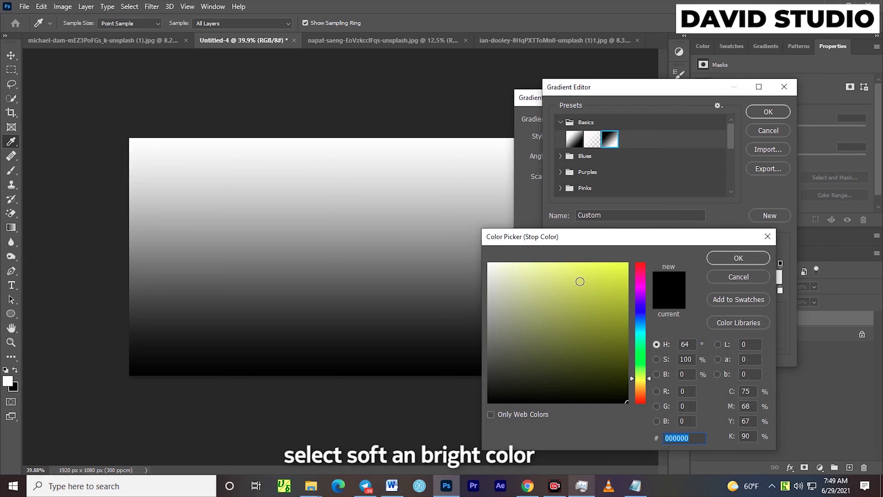
pyautogui.click(559, 274)
pyautogui.moveTo(636, 378); pyautogui.dragTo(639, 384)
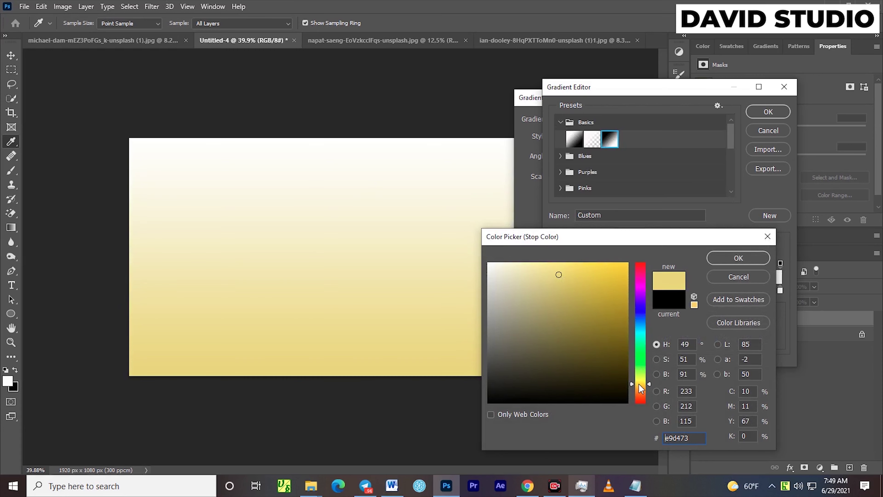
pyautogui.click(739, 258)
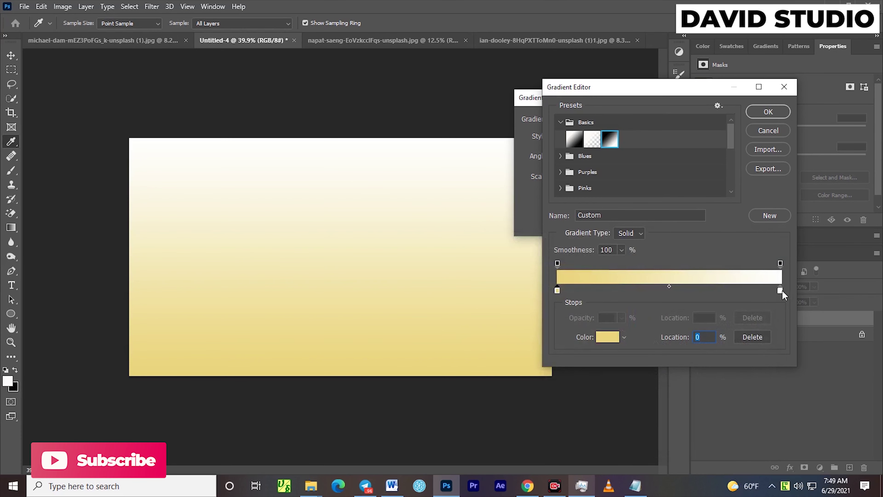
# Change the gradient's white colour stop to light grey and accept the edited gradient.
pyautogui.click(607, 338)
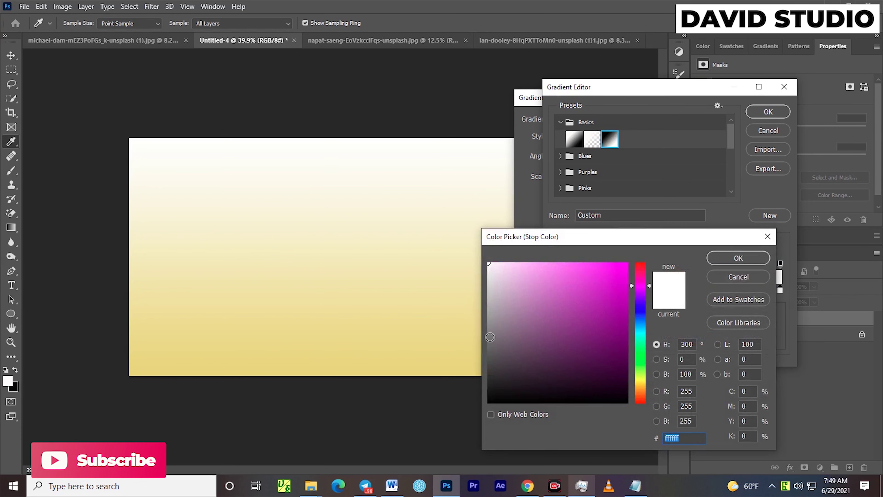
pyautogui.click(491, 331)
pyautogui.moveTo(493, 299); pyautogui.dragTo(491, 290)
pyautogui.click(742, 259)
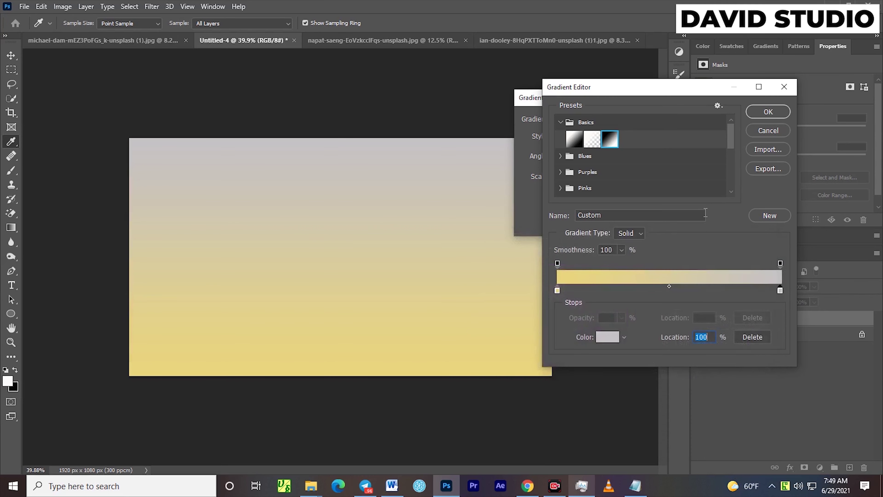
pyautogui.click(765, 112)
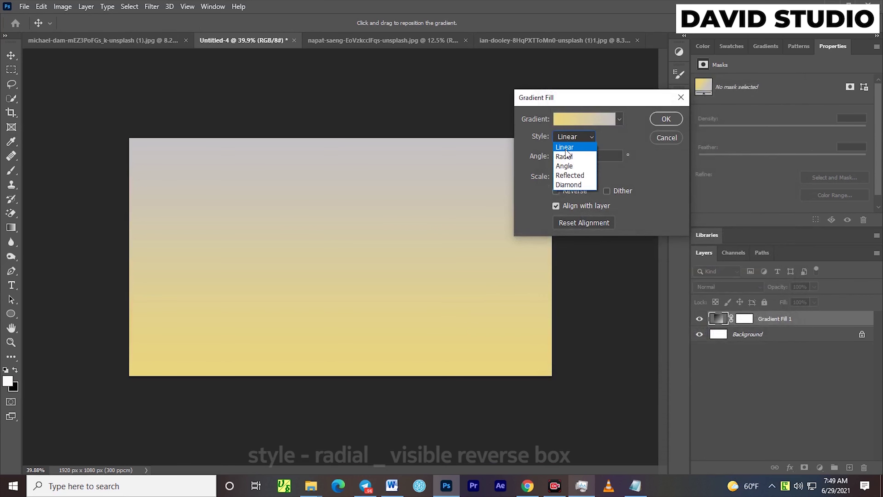
# Make the gradient fill Radial and reversed with an angle of 2.11°, and apply it.
pyautogui.click(563, 160)
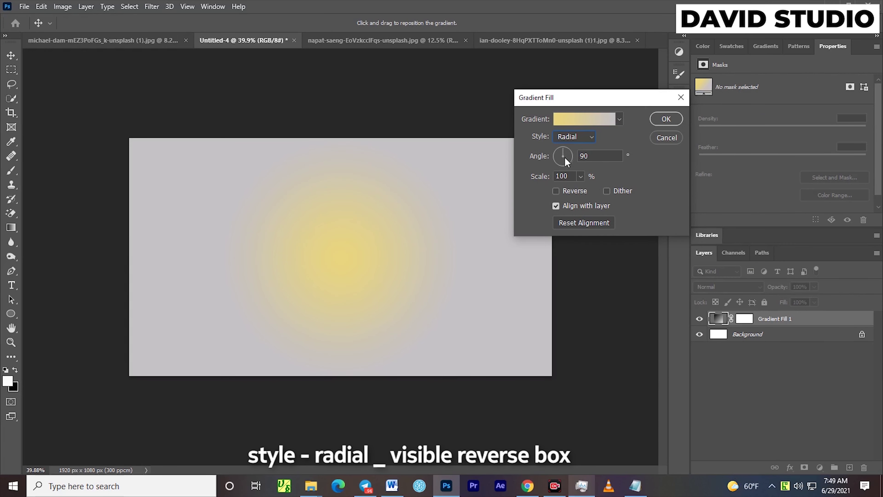
pyautogui.click(556, 191)
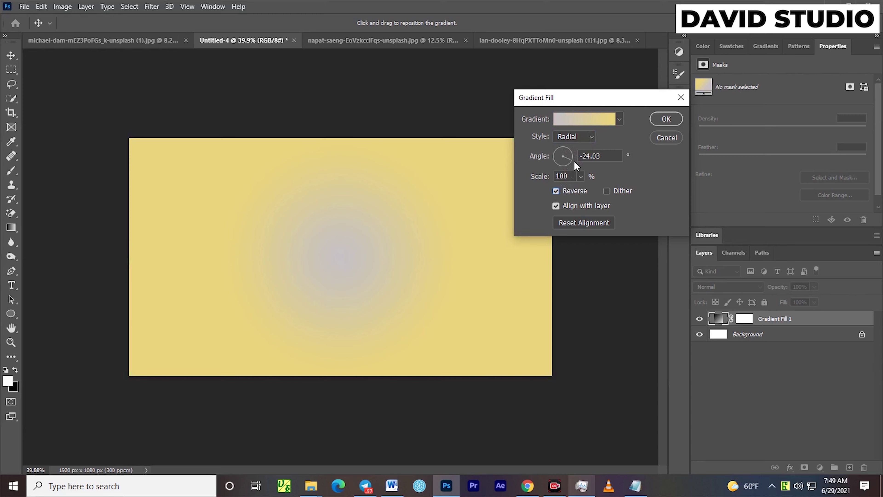
pyautogui.click(568, 165)
pyautogui.moveTo(564, 164); pyautogui.dragTo(579, 156)
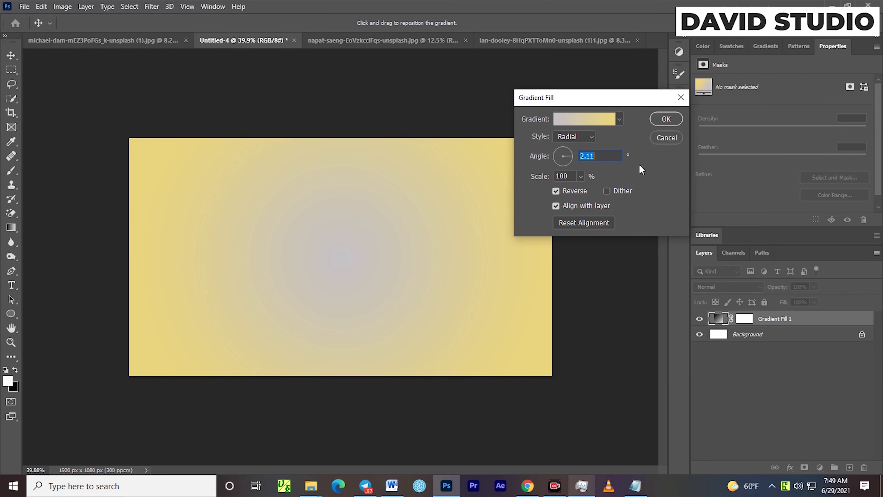
pyautogui.click(667, 119)
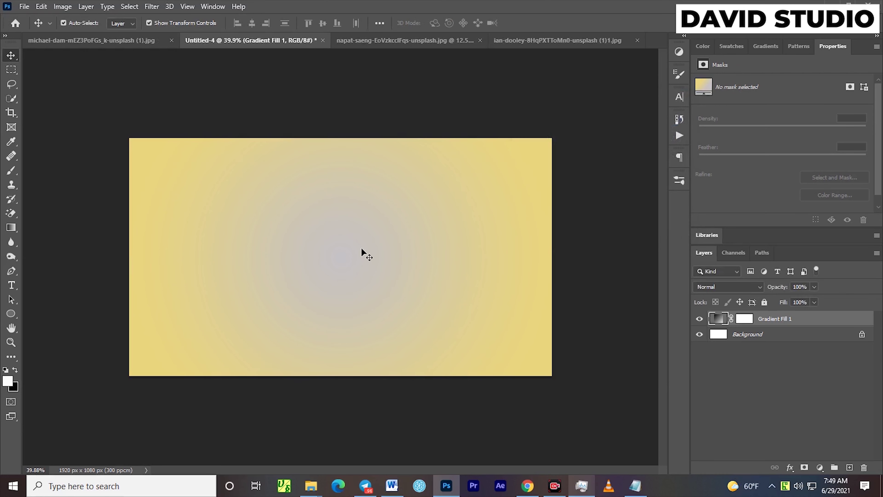
# Add a text layer reading "WOW" on the canvas in Montserrat Subrayada Bold.
pyautogui.press('t')
pyautogui.click(254, 260)
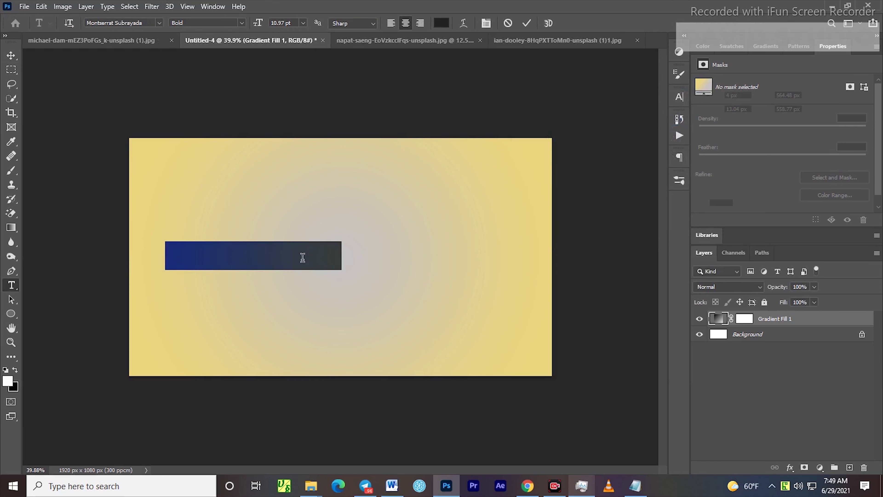
pyautogui.click(265, 257)
pyautogui.hotkey('ctrl', 'a')
pyautogui.write('WOW')
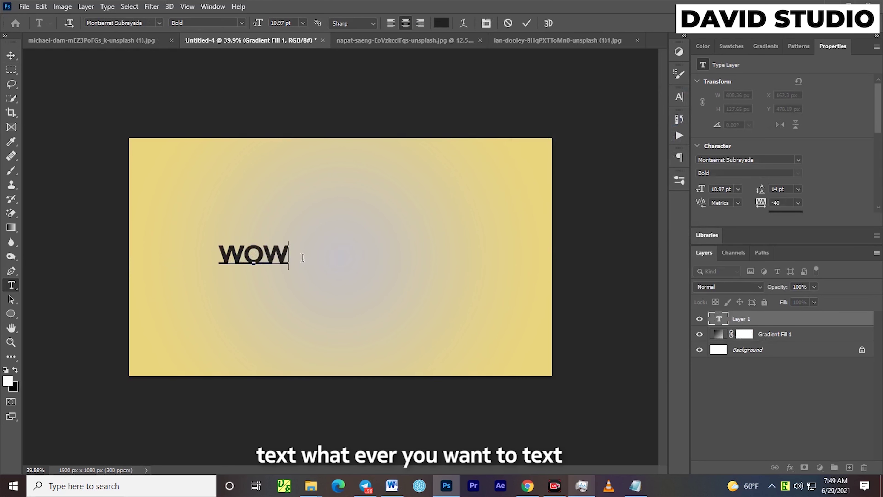
pyautogui.hotkey('ctrl', 'Return')
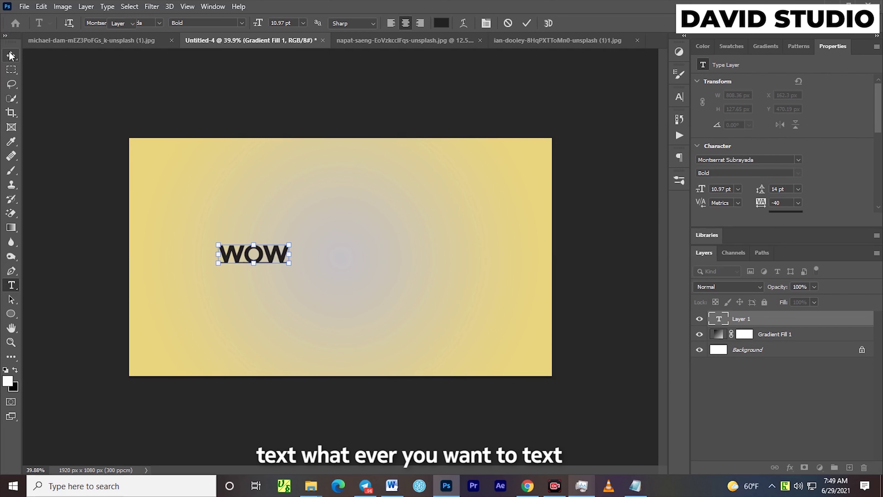
# Enlarge the WOW text to 61 pt and move it toward the middle of the canvas.
pyautogui.press('v')
pyautogui.click(680, 98)
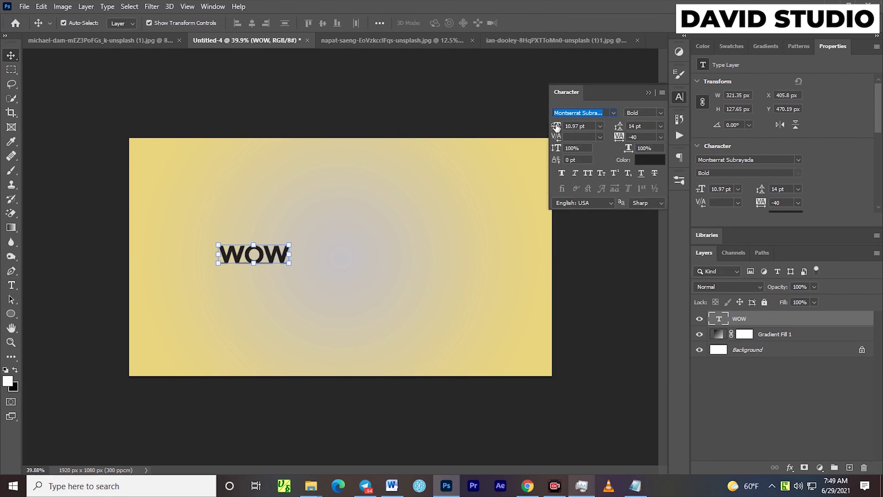
pyautogui.moveTo(595, 126); pyautogui.dragTo(586, 126)
pyautogui.moveTo(302, 211); pyautogui.dragTo(484, 263)
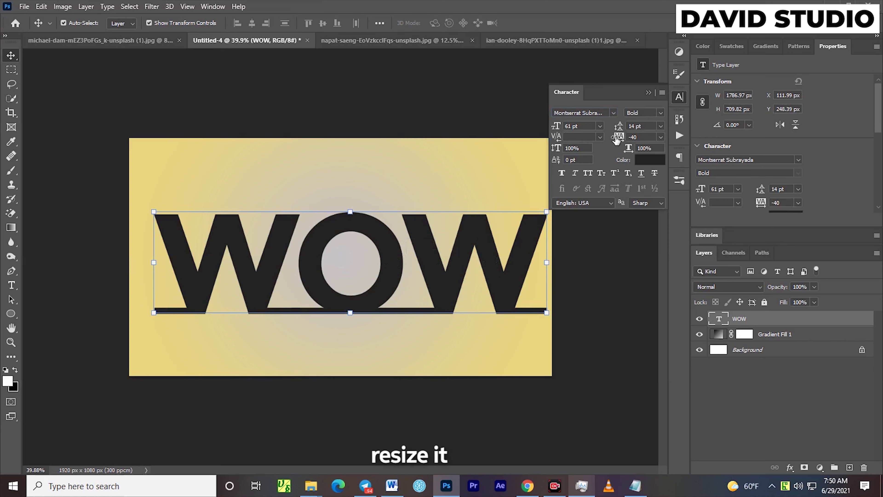
# Set the WOW text's tracking to -120, nudge it to the canvas centre and deselect it.
pyautogui.moveTo(615, 139); pyautogui.dragTo(617, 138)
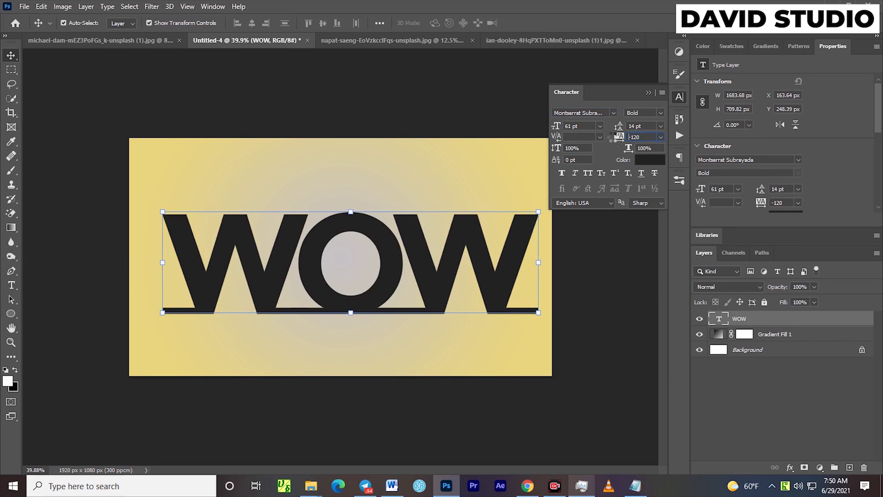
pyautogui.moveTo(431, 275)
pyautogui.mouseDown()
pyautogui.moveTo(438, 280)
pyautogui.moveTo(429, 271)
pyautogui.mouseUp()
pyautogui.click(608, 300)
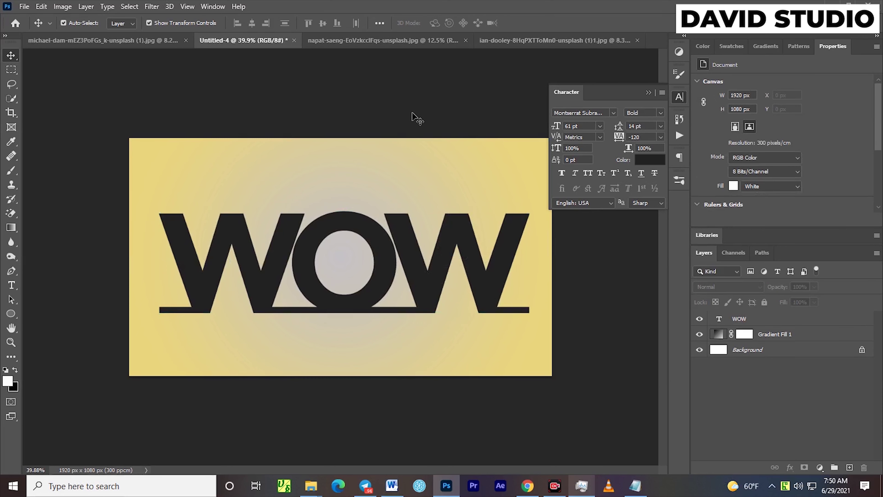
# Open the napat-saeng photo and select the woman from head to shoes with the Quick Selection tool at brush size 35.
pyautogui.click(347, 41)
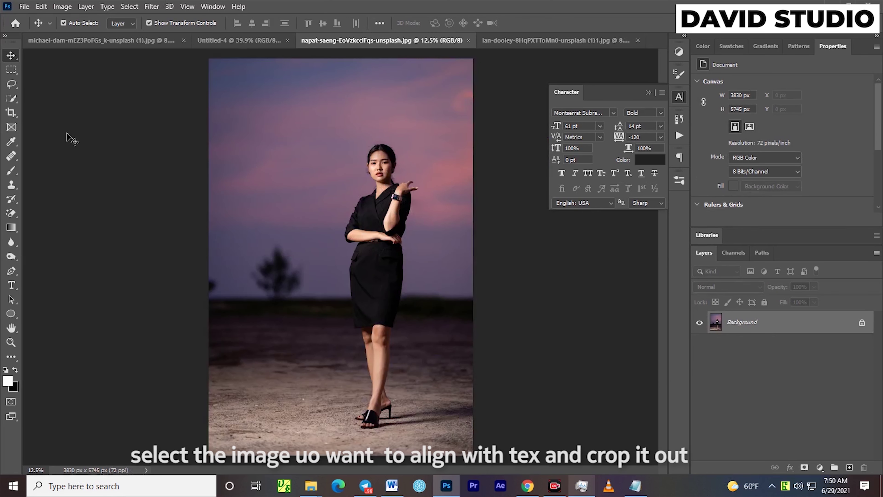
pyautogui.click(14, 99)
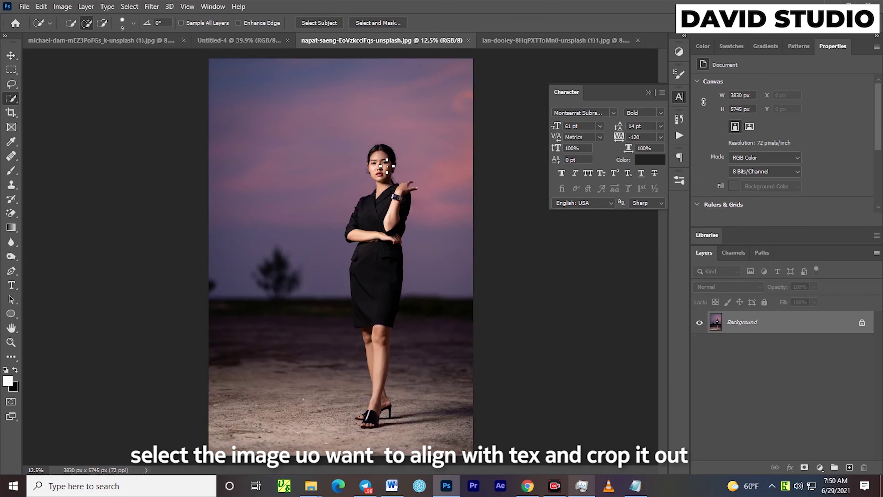
pyautogui.press(']')
pyautogui.press(']')
pyautogui.press(']')
pyautogui.press(']')
pyautogui.press(']')
pyautogui.press(']')
pyautogui.scroll(3, 384, 395)
pyautogui.moveTo(383, 395); pyautogui.dragTo(402, 439)
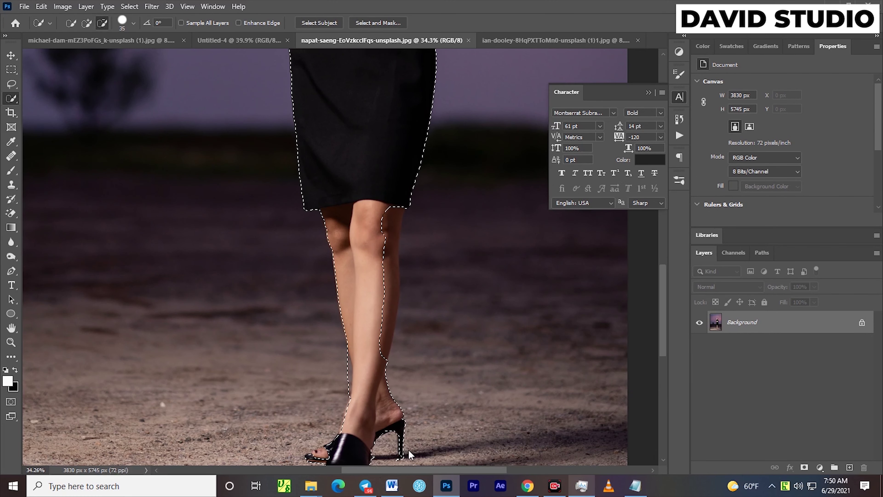
# Refine the selection along both legs, adding the missing rear leg and excluding the ground beside them.
pyautogui.scroll(2, 406, 453)
pyautogui.keyDown('alt'); pyautogui.click(319, 321); pyautogui.keyUp('alt')
pyautogui.click(335, 329)
pyautogui.keyDown('alt'); pyautogui.click(316, 339); pyautogui.keyUp('alt')
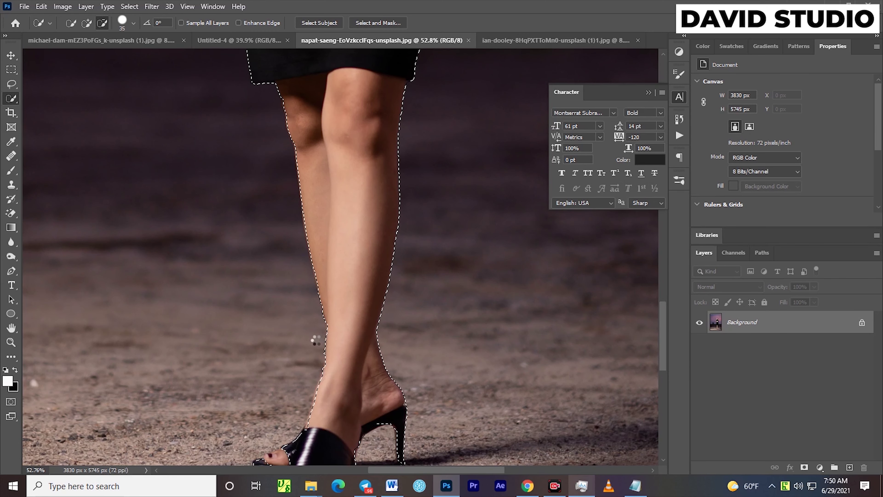
# Clean up the selection around both shoes, including the toes and heel and removing the ground and shadow.
pyautogui.scroll(-2, 316, 339)
pyautogui.scroll(-3, 327, 451)
pyautogui.scroll(8, 262, 207)
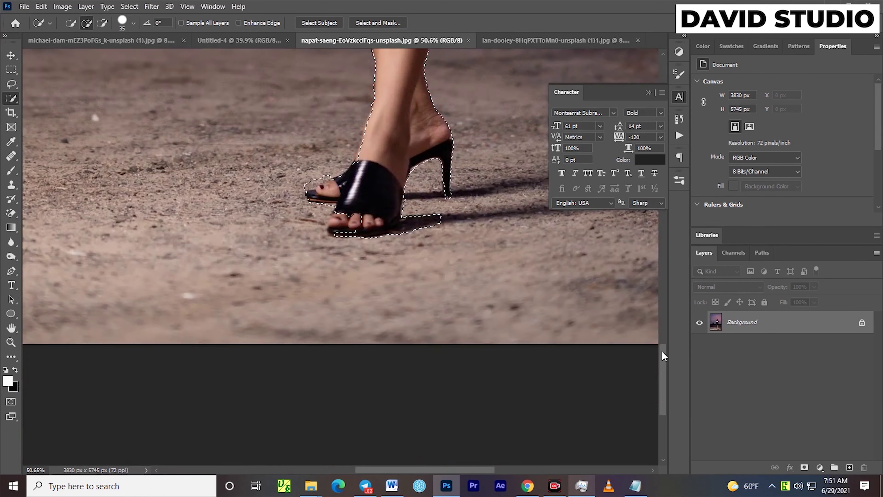
pyautogui.click(262, 208)
pyautogui.keyDown('alt'); pyautogui.click(235, 119); pyautogui.keyUp('alt')
pyautogui.click(317, 68)
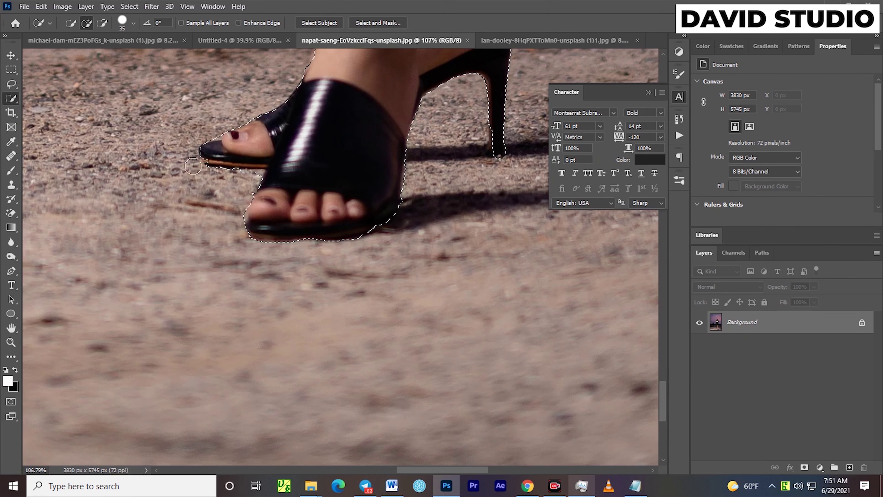
pyautogui.keyDown('alt'); pyautogui.click(249, 178); pyautogui.keyUp('alt')
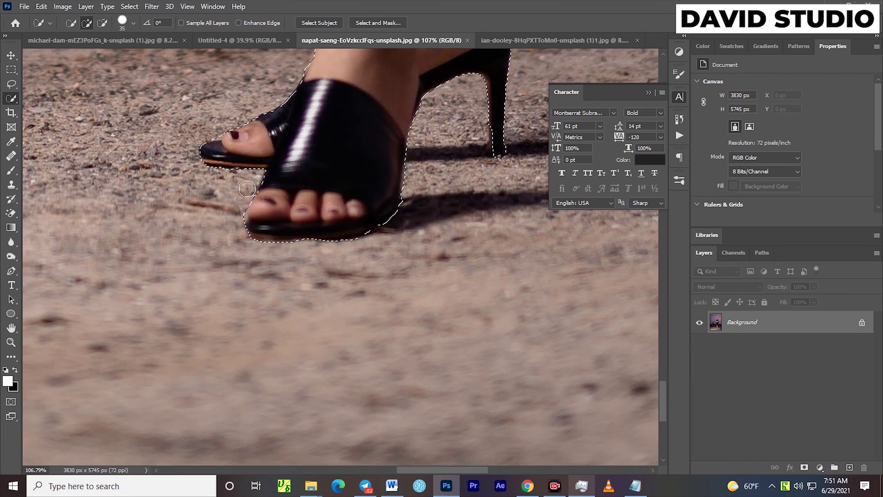
# Extend the selection to cover the woman's raised hand and the sleeve behind it.
pyautogui.scroll(-8, 340, 178)
pyautogui.scroll(7, 380, 259)
pyautogui.scroll(-8, 424, 95)
pyautogui.scroll(3, 424, 167)
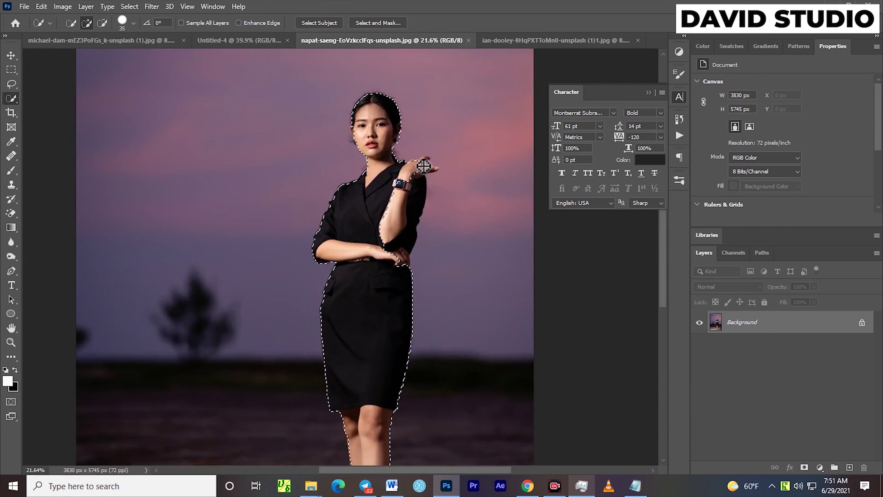
pyautogui.scroll(4, 443, 173)
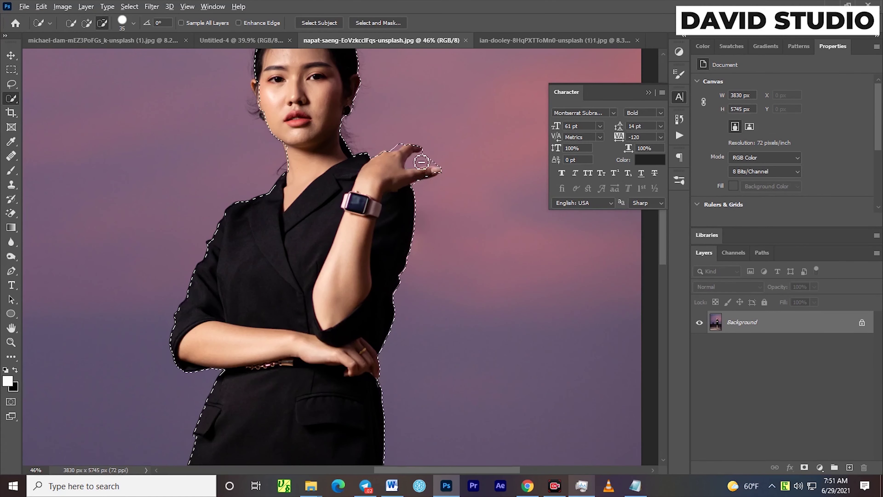
pyautogui.scroll(5, 363, 139)
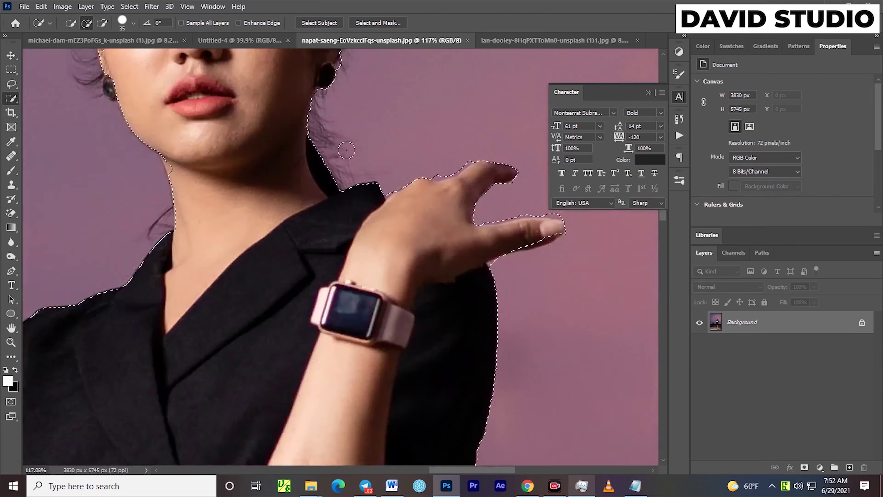
# Refine the selection edge around the woman's ears, jaw and hair, and collapse the character settings.
pyautogui.scroll(-5, 393, 244)
pyautogui.scroll(4, 278, 129)
pyautogui.click(271, 201)
pyautogui.moveTo(270, 200); pyautogui.dragTo(286, 263)
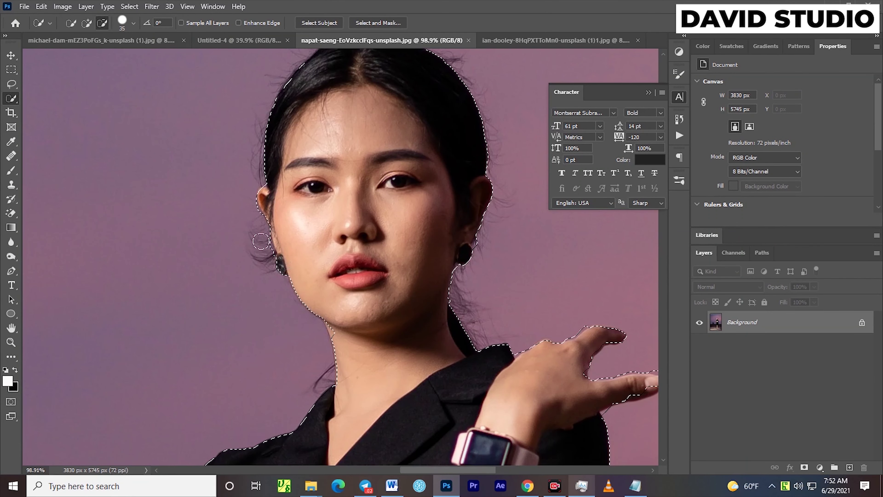
pyautogui.scroll(-2, 348, 313)
pyautogui.scroll(4, 370, 91)
pyautogui.click(649, 92)
# Tighten the selection around the raised hand's fingers and thumb, removing the background between and beneath them.
pyautogui.scroll(-5, 603, 313)
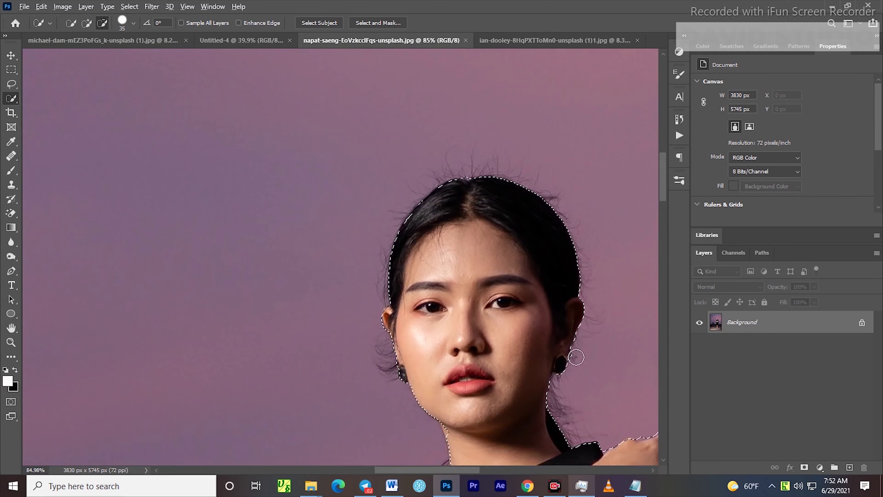
pyautogui.scroll(-3, 576, 357)
pyautogui.scroll(6, 522, 410)
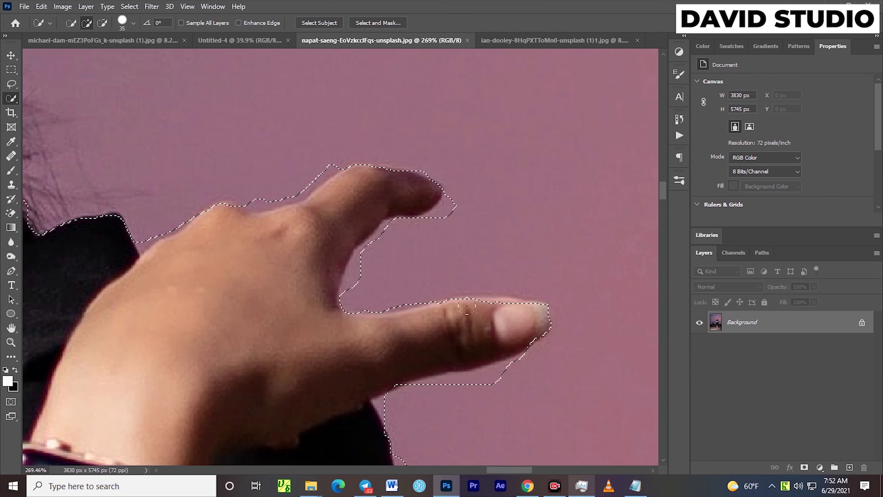
pyautogui.keyDown('alt'); pyautogui.click(202, 211); pyautogui.keyUp('alt')
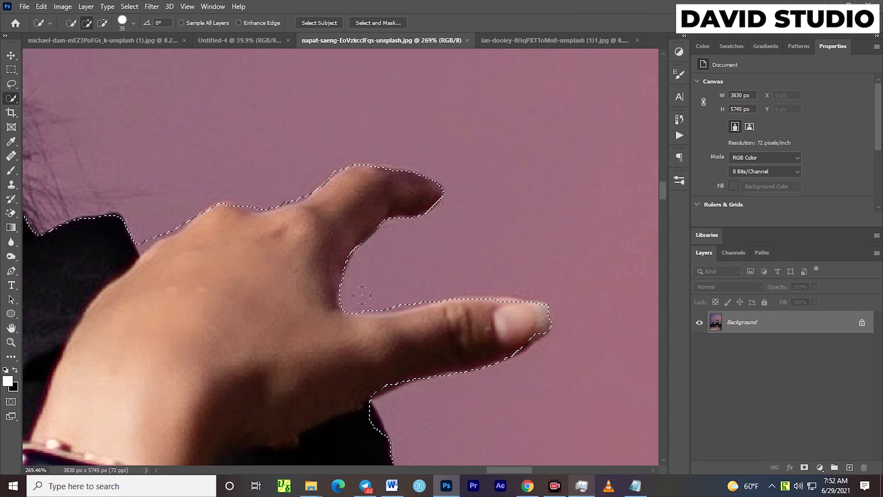
# Examine the selection outline around the woman's head, raised hand and whole figure.
pyautogui.scroll(-4, 360, 416)
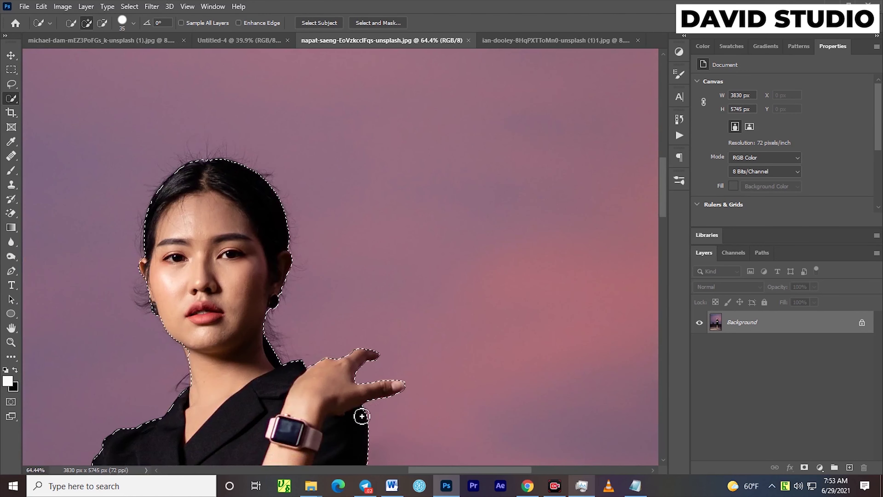
pyautogui.scroll(5, 288, 329)
pyautogui.scroll(-6, 288, 329)
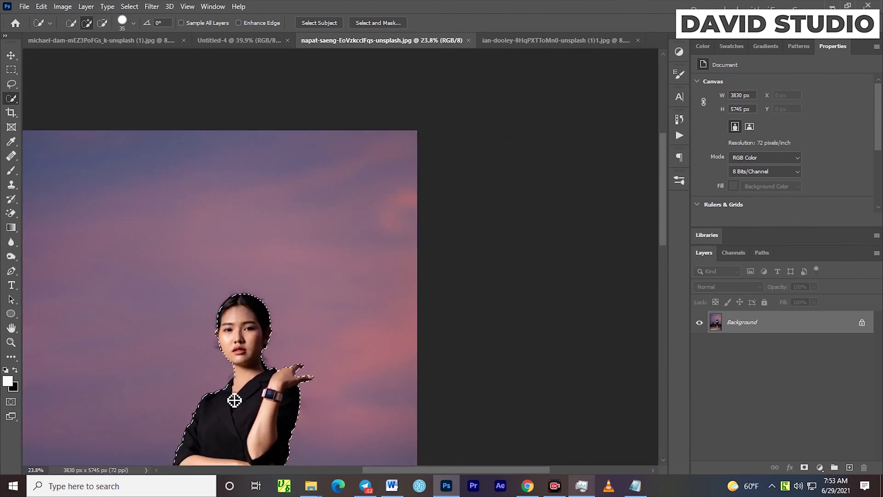
pyautogui.scroll(3, 455, 340)
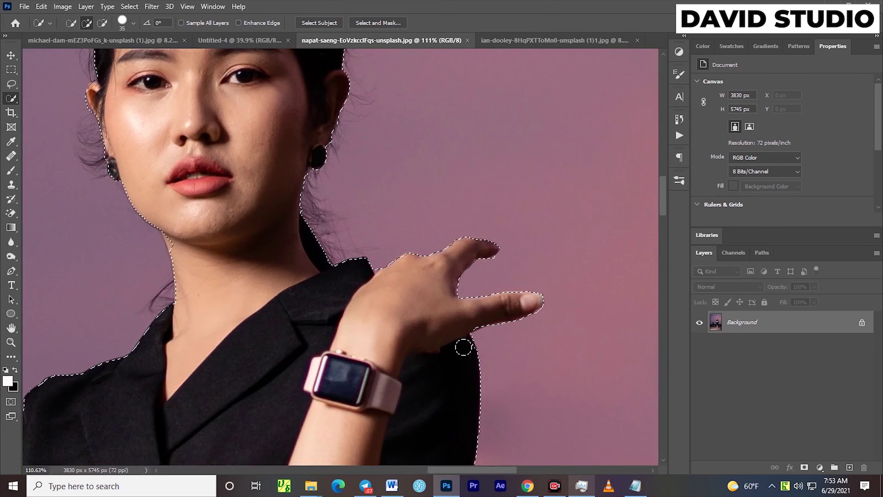
pyautogui.scroll(-2, 467, 396)
pyautogui.scroll(-3, 466, 390)
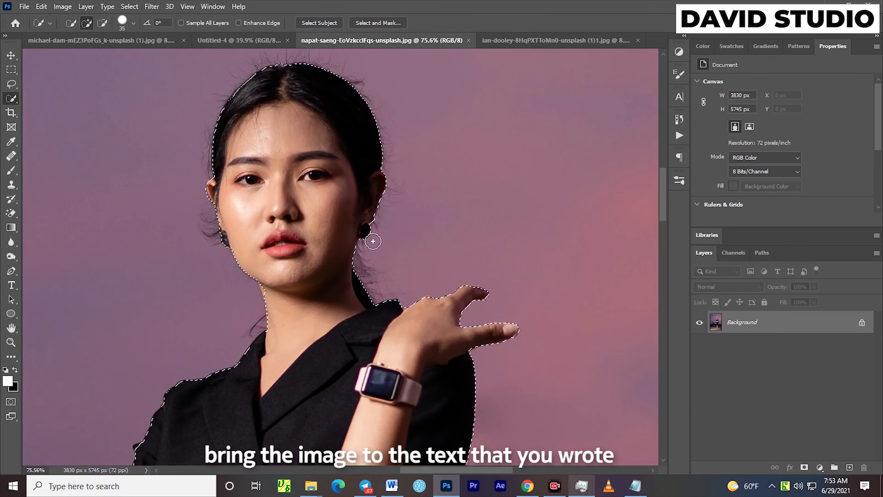
pyautogui.scroll(-5, 453, 263)
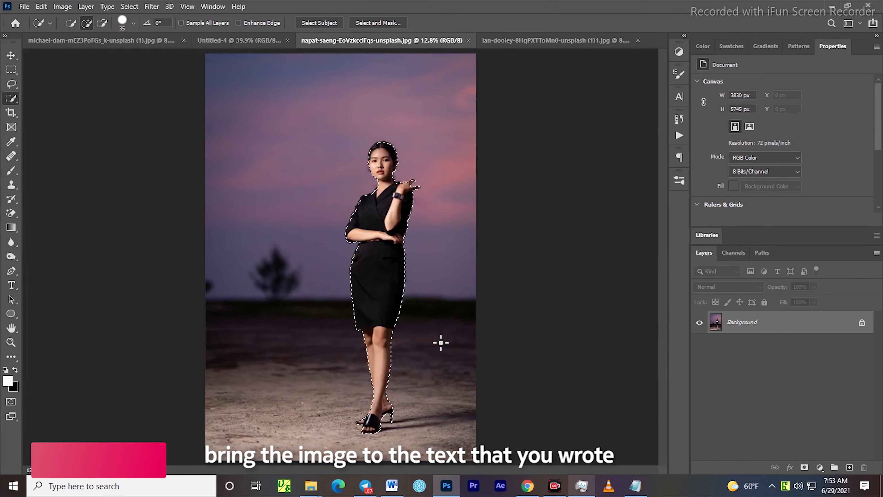
# Feather the selection around the woman, turn it into a layer mask and apply that mask to cut her out.
pyautogui.rightClick(378, 158)
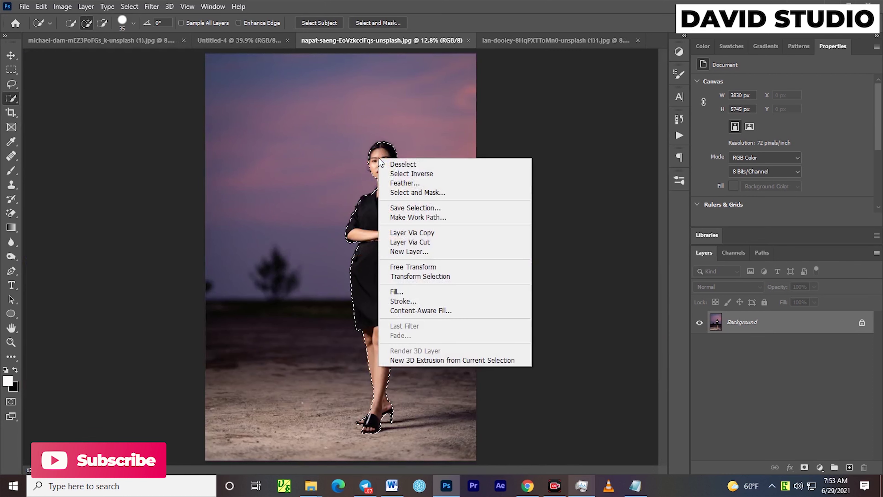
pyautogui.click(395, 184)
pyautogui.click(592, 158)
pyautogui.click(804, 467)
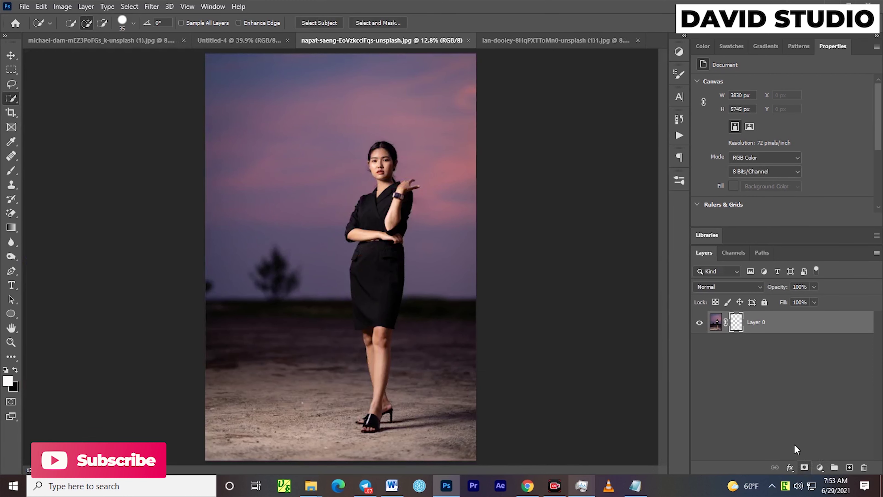
pyautogui.click(14, 57)
pyautogui.rightClick(737, 323)
pyautogui.click(755, 353)
# Bring the cut-out woman into the Untitled-4 composition and scale her down to stand full-length over the last W.
pyautogui.moveTo(385, 164); pyautogui.dragTo(359, 224)
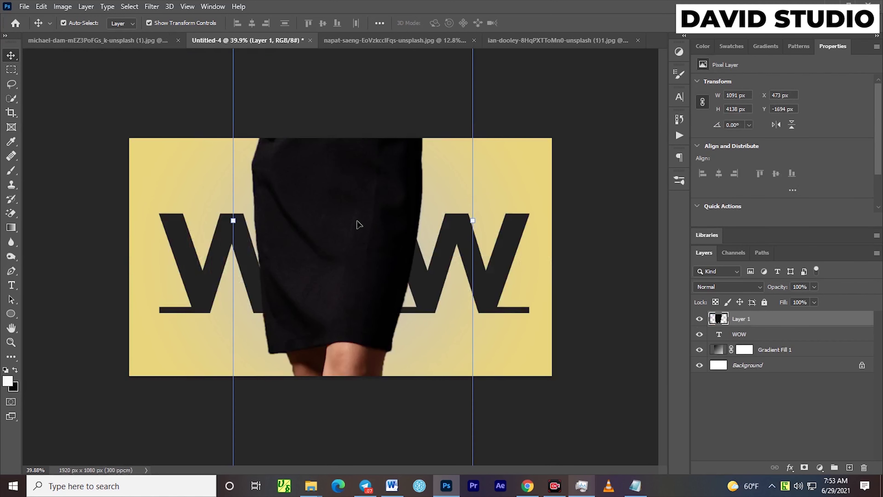
pyautogui.moveTo(469, 221); pyautogui.dragTo(461, 240)
pyautogui.press('Return')
pyautogui.click(591, 276)
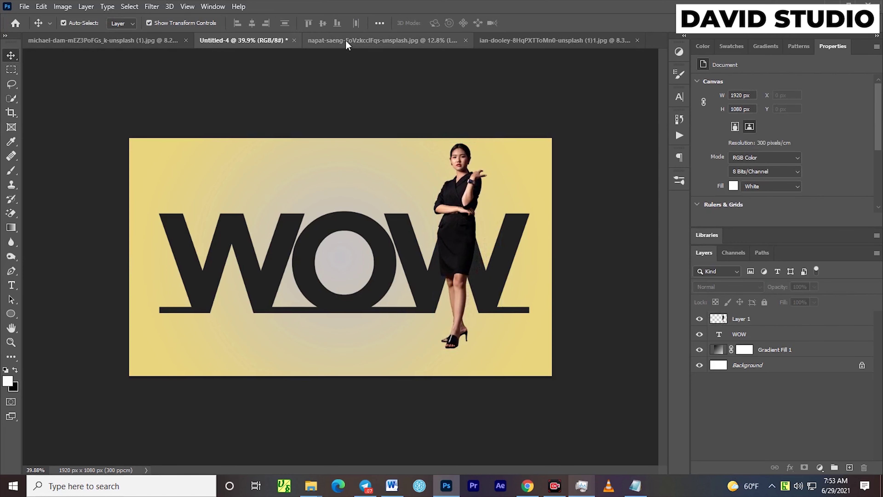
pyautogui.scroll(5, 465, 208)
pyautogui.scroll(-4, 471, 202)
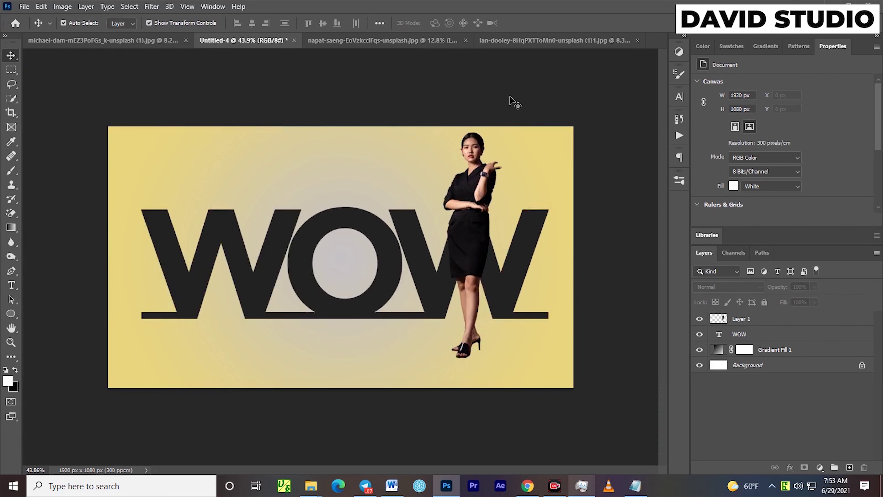
# Switch to the ian-dooley photo and remove the background beside the blonde woman's face and torso from the selection.
pyautogui.click(540, 41)
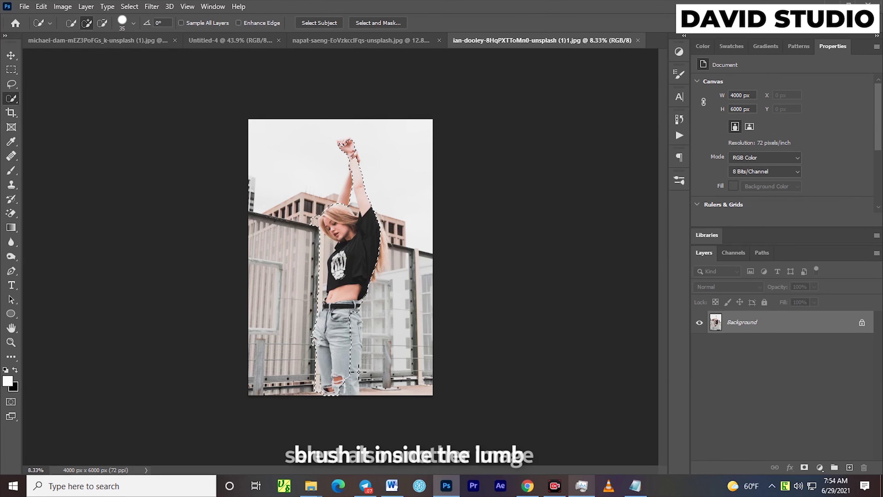
pyautogui.scroll(10, 353, 294)
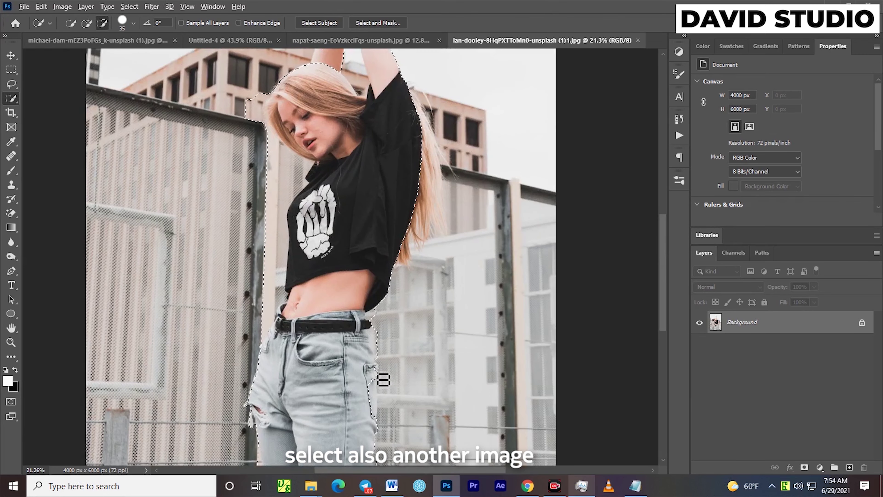
pyautogui.moveTo(298, 211)
pyautogui.mouseDown()
pyautogui.moveTo(292, 148)
pyautogui.moveTo(313, 171)
pyautogui.moveTo(276, 330)
pyautogui.mouseUp()
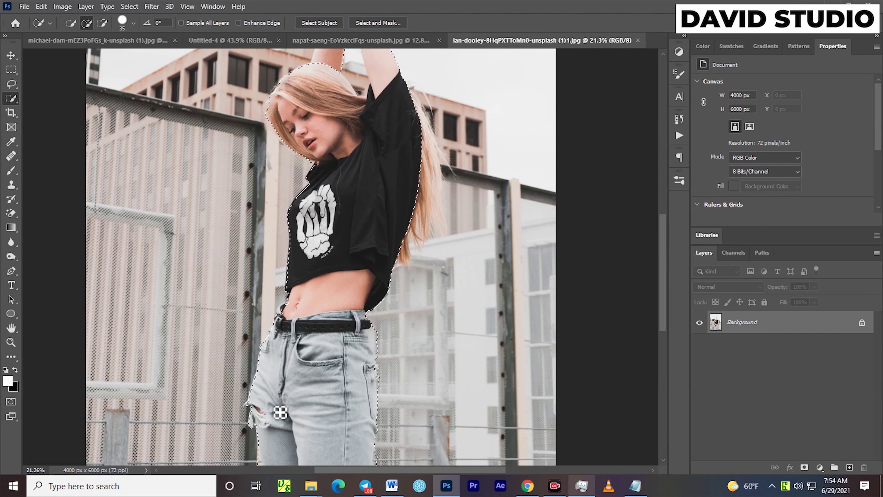
# Refine the selection along both edges of the blonde woman's jeans, including the frayed holes and the belt.
pyautogui.scroll(-2, 647, 259)
pyautogui.scroll(-5, 303, 316)
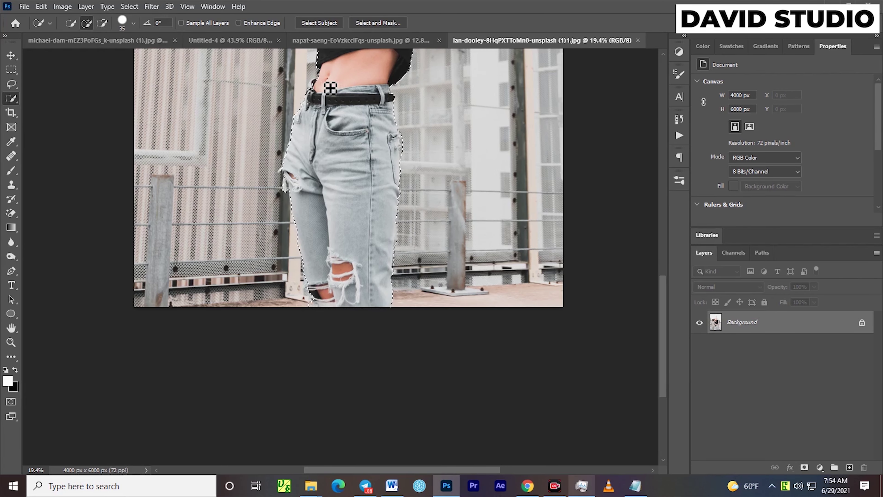
pyautogui.scroll(10, 322, 94)
pyautogui.scroll(-8, 371, 211)
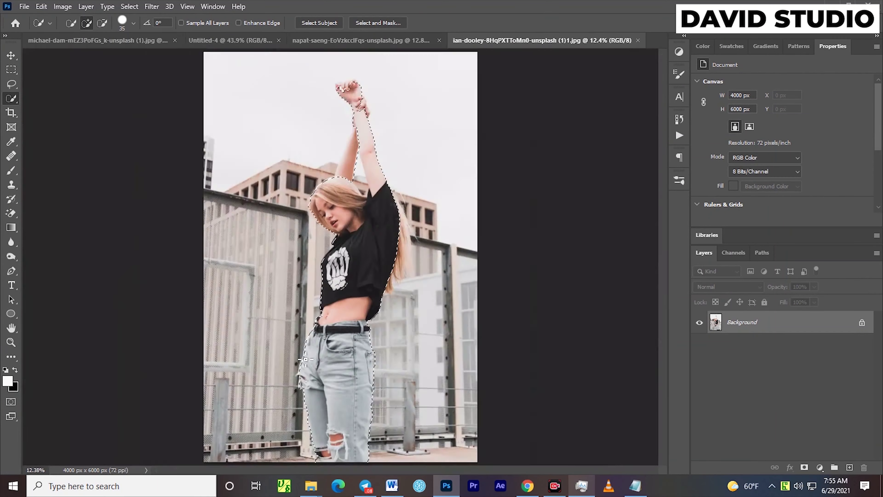
pyautogui.scroll(7, 317, 445)
pyautogui.click(317, 444)
pyautogui.moveTo(286, 327); pyautogui.dragTo(249, 188)
pyautogui.keyDown('alt'); pyautogui.click(260, 178); pyautogui.keyUp('alt')
pyautogui.moveTo(272, 245); pyautogui.dragTo(240, 213)
pyautogui.moveTo(547, 275); pyautogui.dragTo(545, 367)
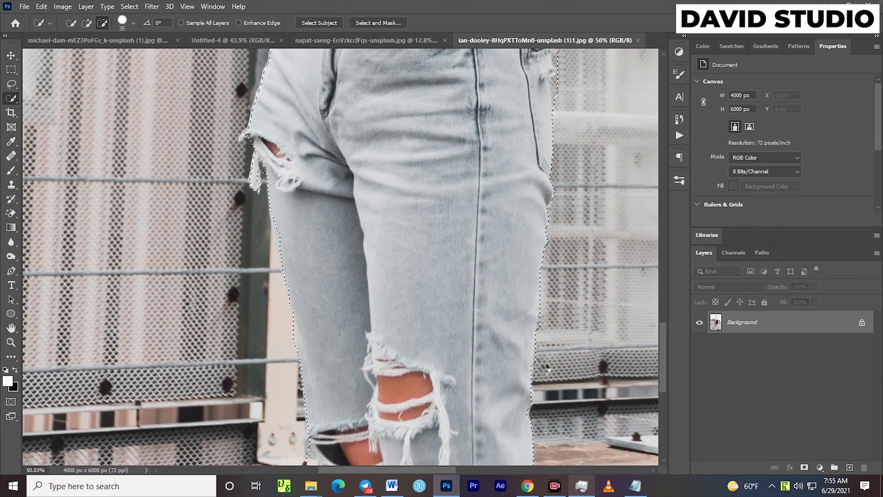
pyautogui.scroll(5, 583, 110)
pyautogui.moveTo(662, 357); pyautogui.dragTo(663, 320)
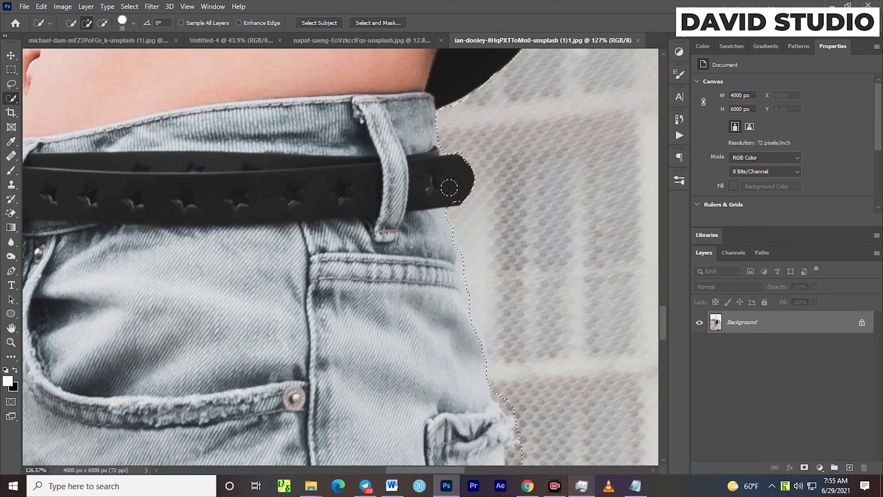
# Fit the selection to the raised arms and hands, adding the rear arm and excluding the gap between the arms.
pyautogui.scroll(-7, 542, 382)
pyautogui.moveTo(663, 272); pyautogui.dragTo(663, 171)
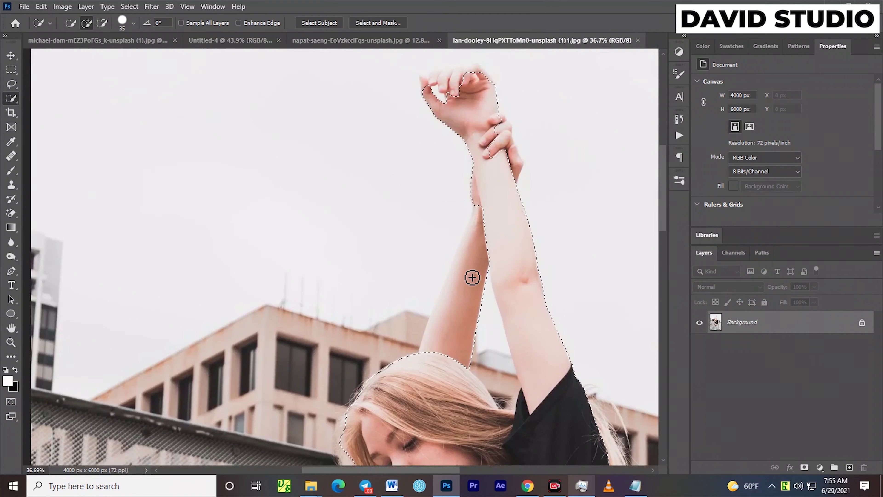
pyautogui.moveTo(497, 383); pyautogui.dragTo(509, 399)
pyautogui.moveTo(488, 297); pyautogui.dragTo(489, 278)
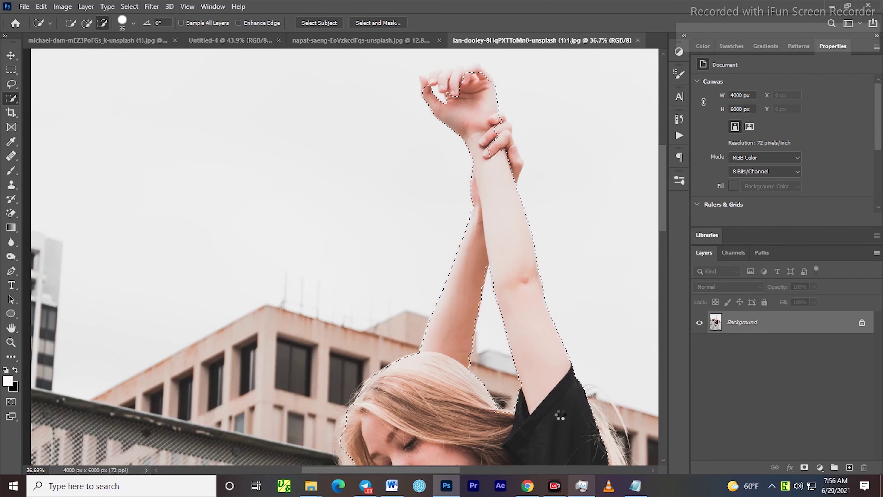
pyautogui.moveTo(431, 88); pyautogui.dragTo(449, 75)
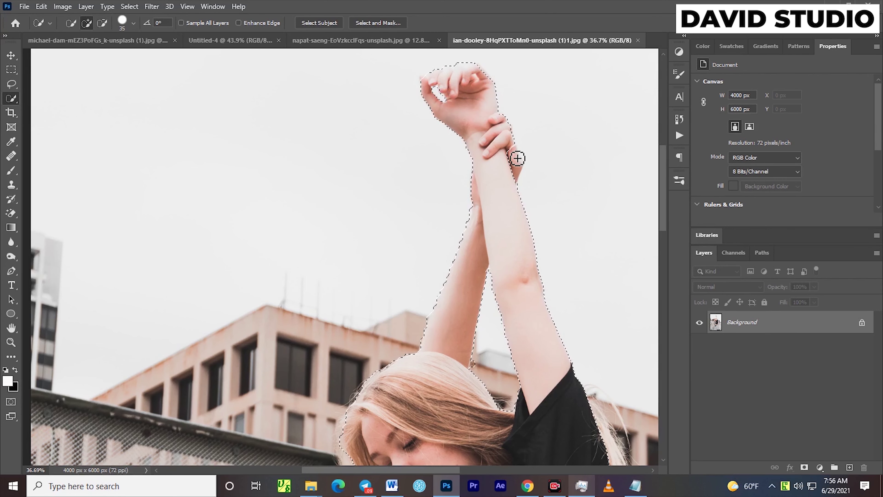
# Extend the selection over the long hair hanging behind the black T-shirt.
pyautogui.keyDown('alt'); pyautogui.scroll(-3, 403, 171); pyautogui.keyUp('alt')
pyautogui.moveTo(404, 171); pyautogui.dragTo(400, 292)
pyautogui.moveTo(409, 162); pyautogui.dragTo(413, 175)
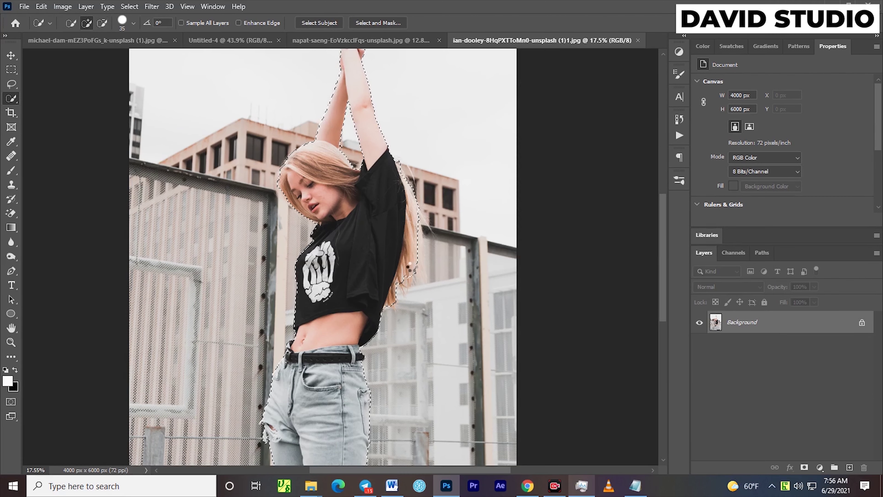
# Inspect the selection edge around the blonde woman's face, hair, waist and hands.
pyautogui.scroll(4, 301, 160)
pyautogui.keyDown('alt'); pyautogui.scroll(-5, 382, 176); pyautogui.keyUp('alt')
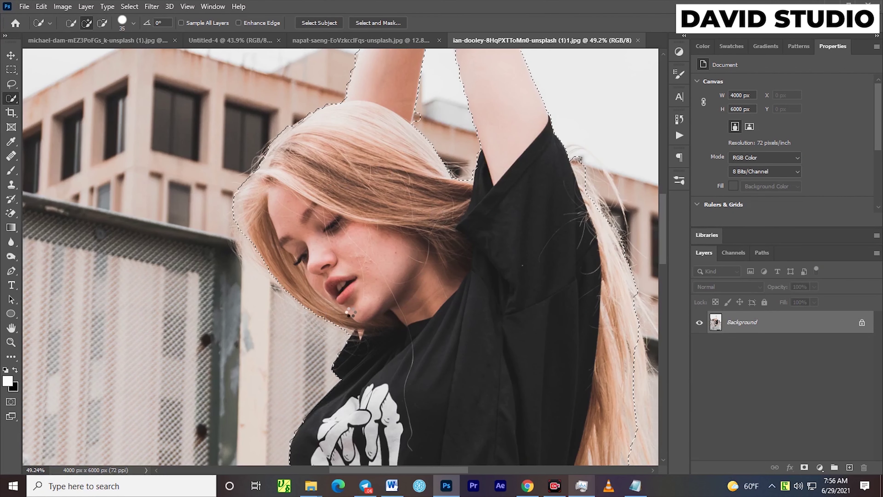
pyautogui.scroll(4, 327, 338)
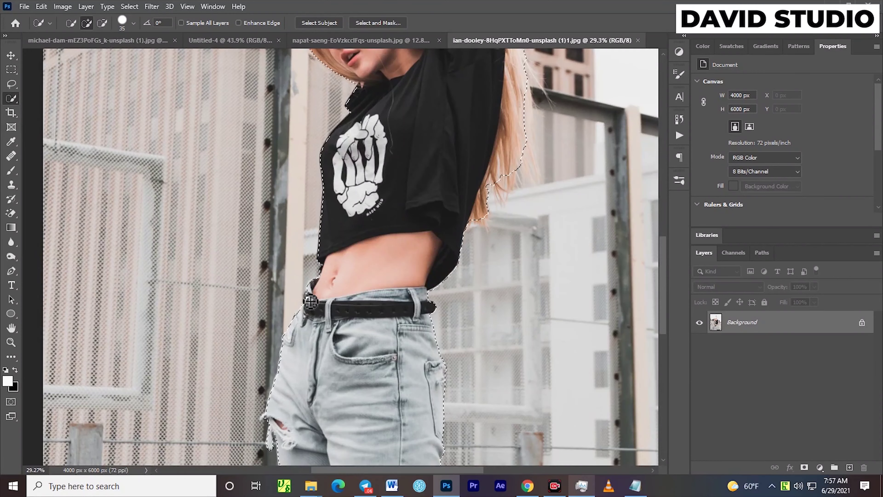
pyautogui.scroll(-4, 351, 139)
pyautogui.scroll(3, 352, 104)
pyautogui.scroll(3, 352, 104)
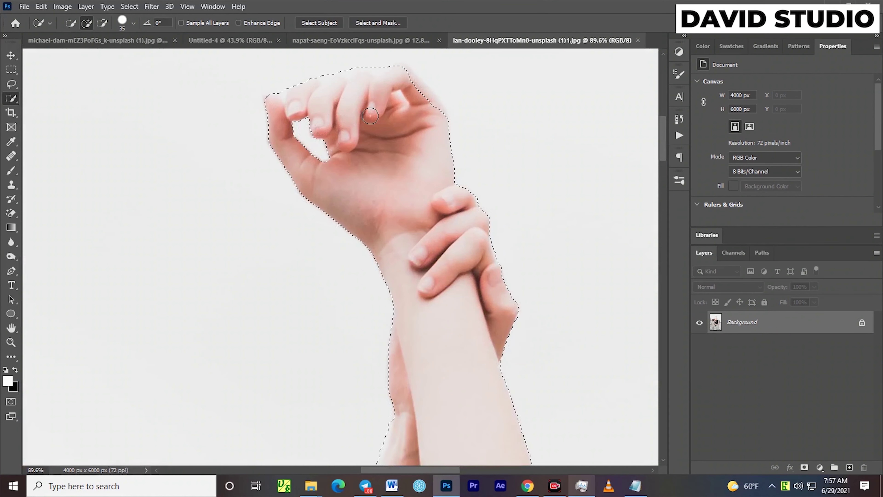
pyautogui.keyDown('alt'); pyautogui.scroll(-6, 361, 185); pyautogui.keyUp('alt')
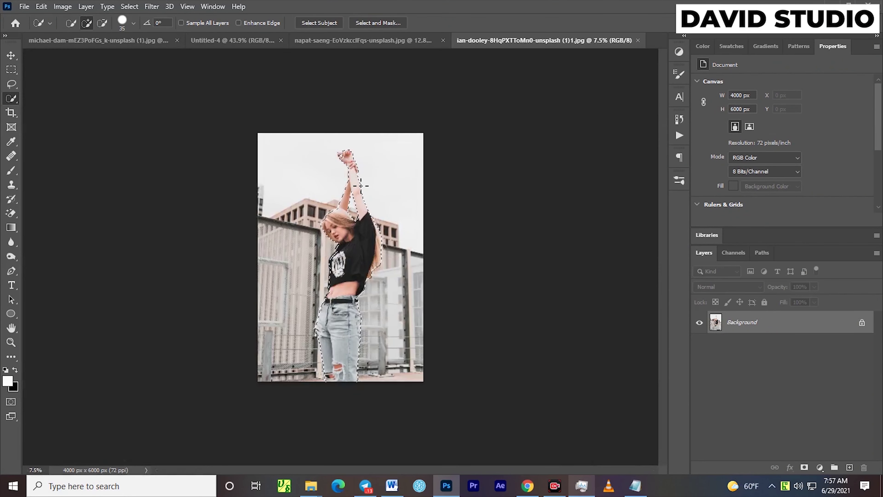
# Preview the selection in Select and Mask with the Overlay view, enable Remember Settings and output the cutout as a new layer.
pyautogui.click(361, 24)
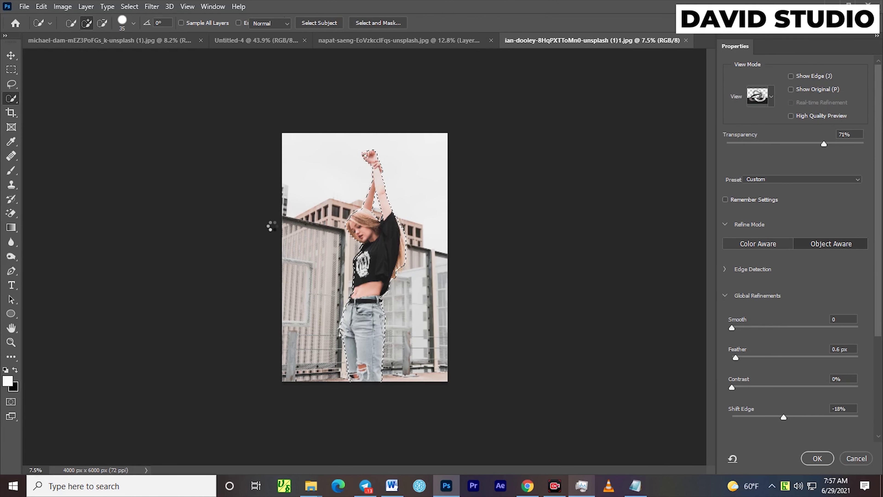
pyautogui.click(762, 99)
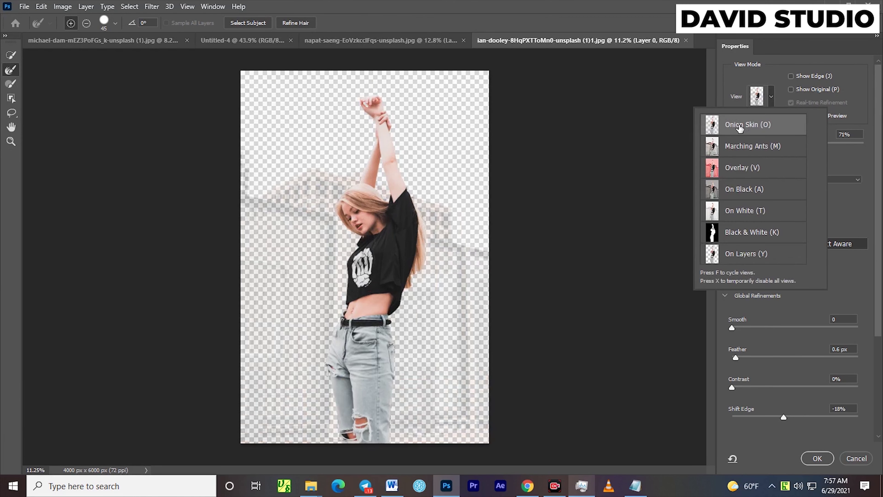
pyautogui.click(733, 169)
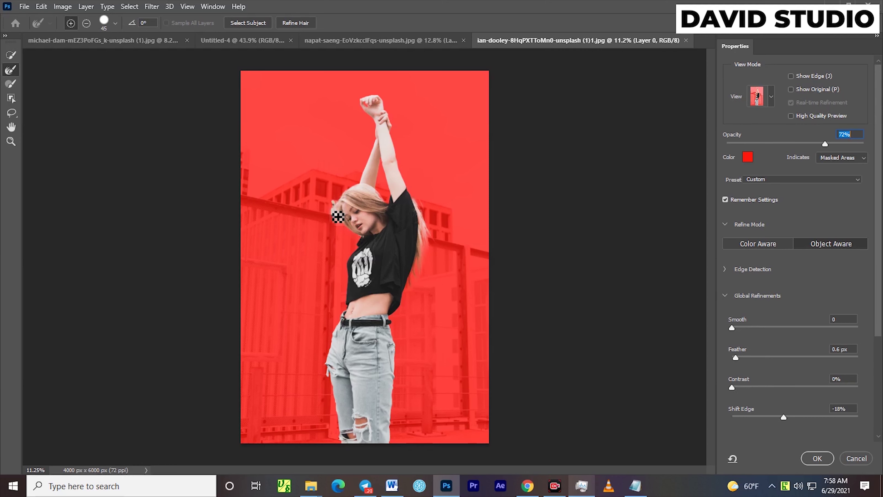
pyautogui.click(759, 361)
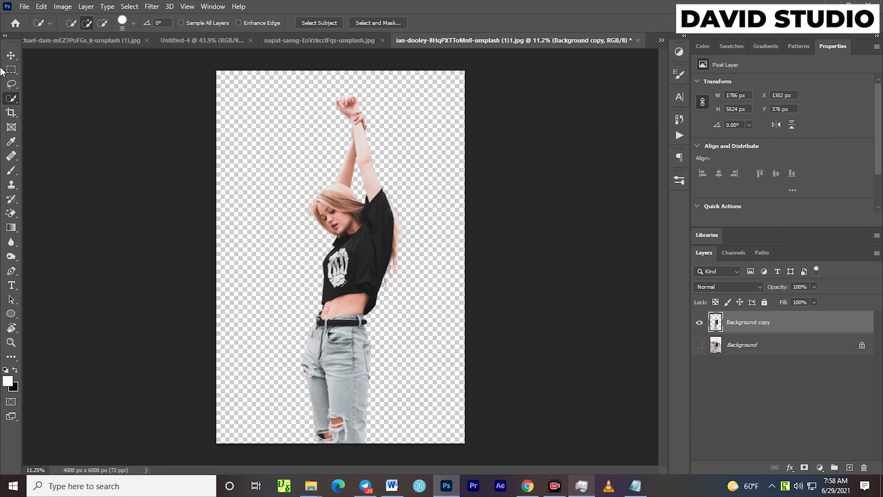
# Bring the blonde woman's cutout into the Untitled-4 composition and scale it down to about 271 by 853 px.
pyautogui.press('v')
pyautogui.moveTo(718, 323); pyautogui.dragTo(543, 251)
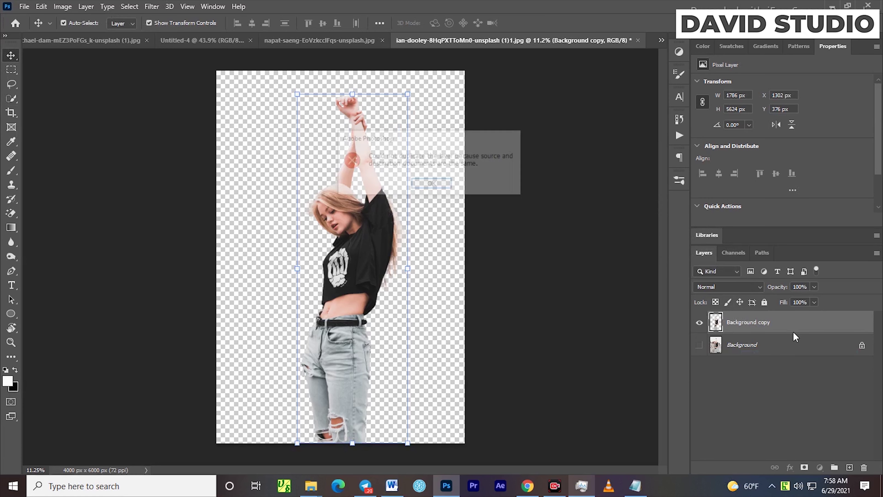
pyautogui.click(424, 183)
pyautogui.moveTo(293, 174); pyautogui.dragTo(216, 38)
pyautogui.moveTo(368, 208); pyautogui.dragTo(376, 220)
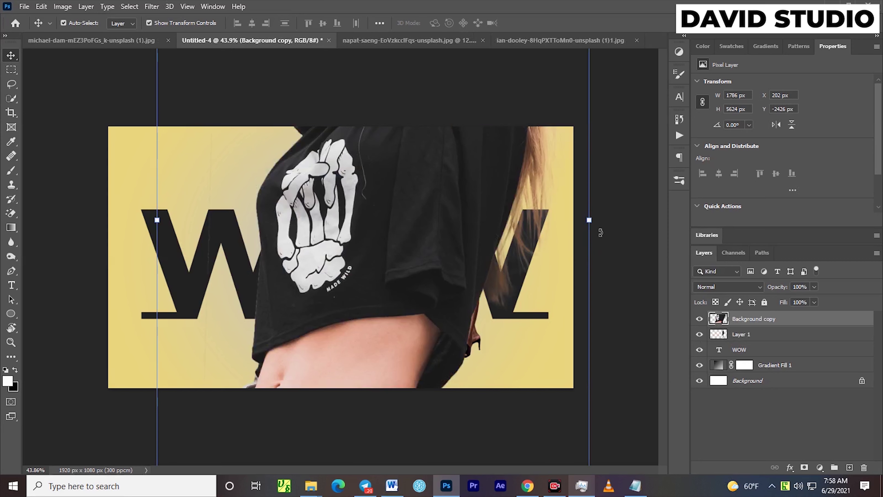
pyautogui.moveTo(588, 220); pyautogui.dragTo(399, 241)
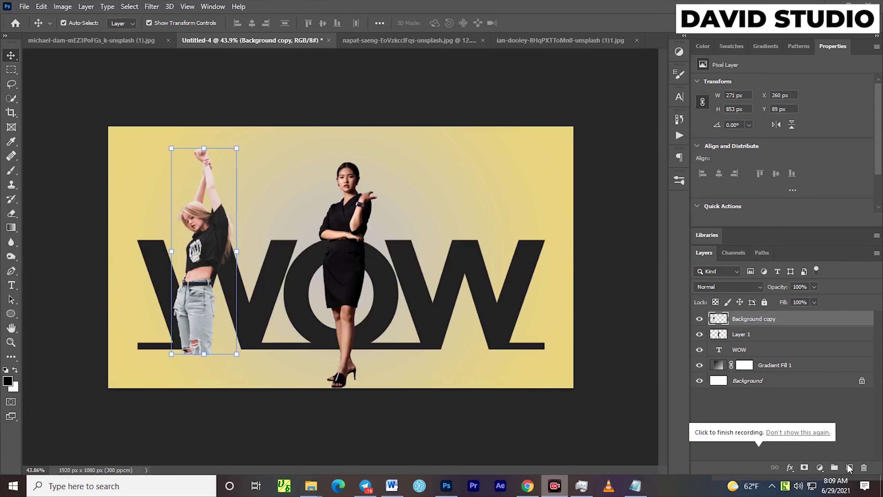
# Position the dark-haired woman over the O and the blonde woman over the first W.
pyautogui.moveTo(353, 261); pyautogui.dragTo(456, 261)
pyautogui.moveTo(207, 247)
pyautogui.mouseDown()
pyautogui.moveTo(271, 261)
pyautogui.moveTo(231, 252)
pyautogui.moveTo(223, 259)
pyautogui.moveTo(211, 241)
pyautogui.mouseUp()
pyautogui.moveTo(449, 252); pyautogui.dragTo(349, 252)
pyautogui.moveTo(238, 258); pyautogui.dragTo(221, 255)
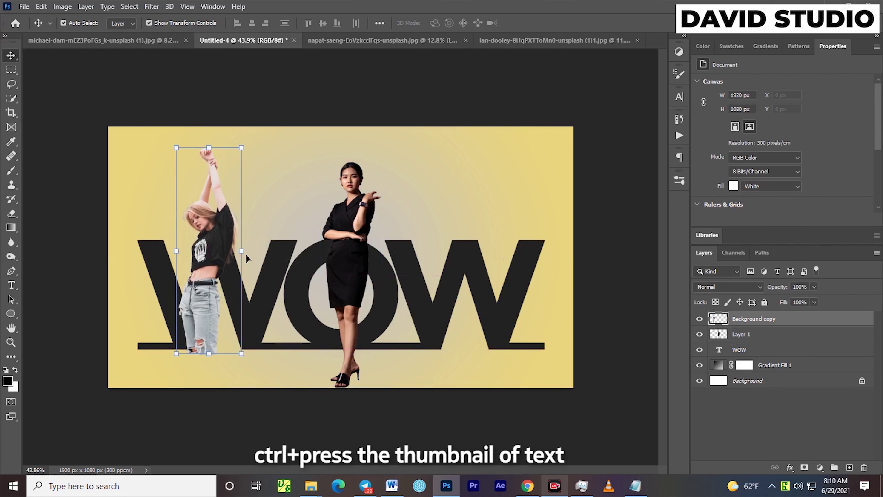
# Load the outline of the WOW text as a selection and invert it.
pyautogui.keyDown('ctrl'); pyautogui.click(720, 352); pyautogui.keyUp('ctrl')
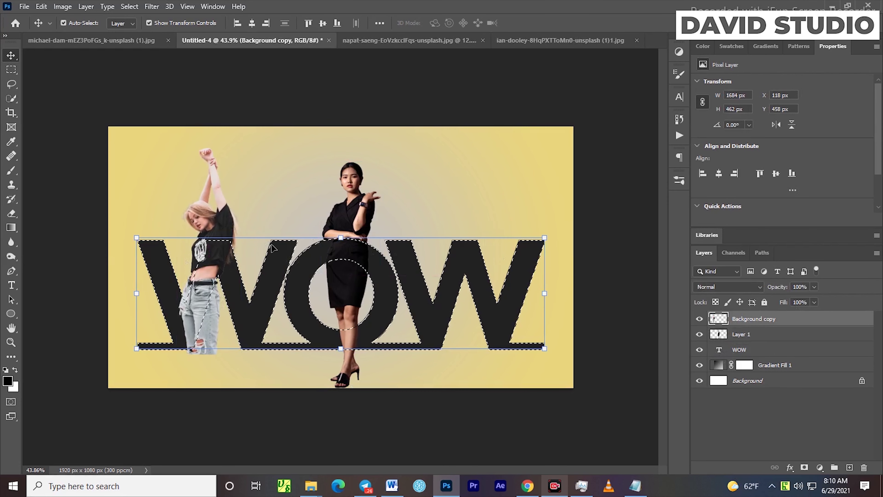
pyautogui.hotkey('ctrl', 'shift', 'i')
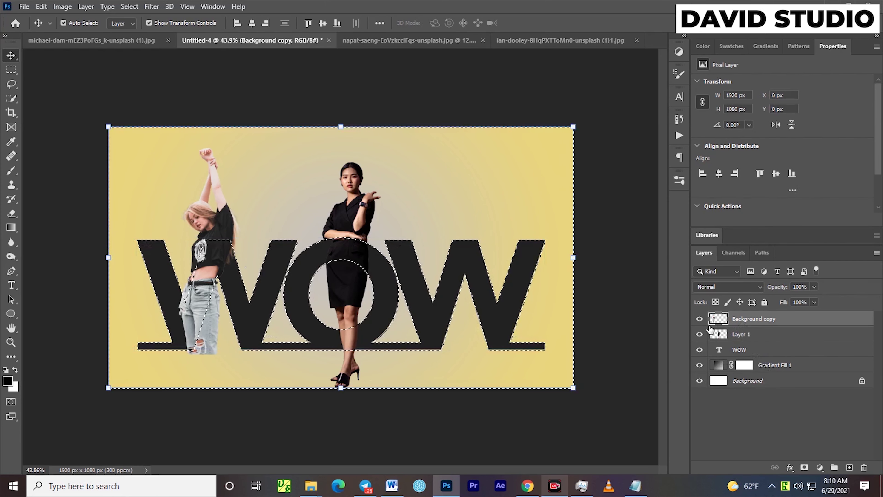
# Erase the parts of the blonde woman's jeans lying outside the first W's outline, using a 100 px Pencil-mode Eraser at 100% hardness.
pyautogui.click(699, 320)
pyautogui.click(699, 319)
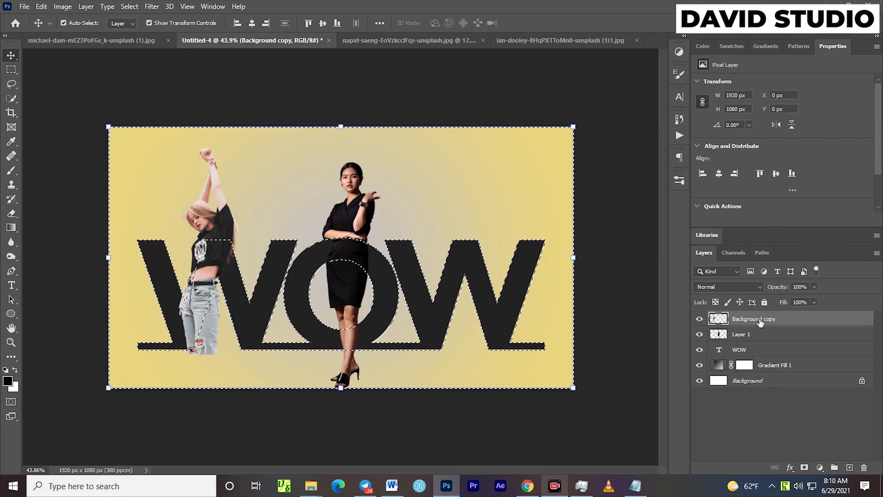
pyautogui.click(14, 212)
pyautogui.click(81, 23)
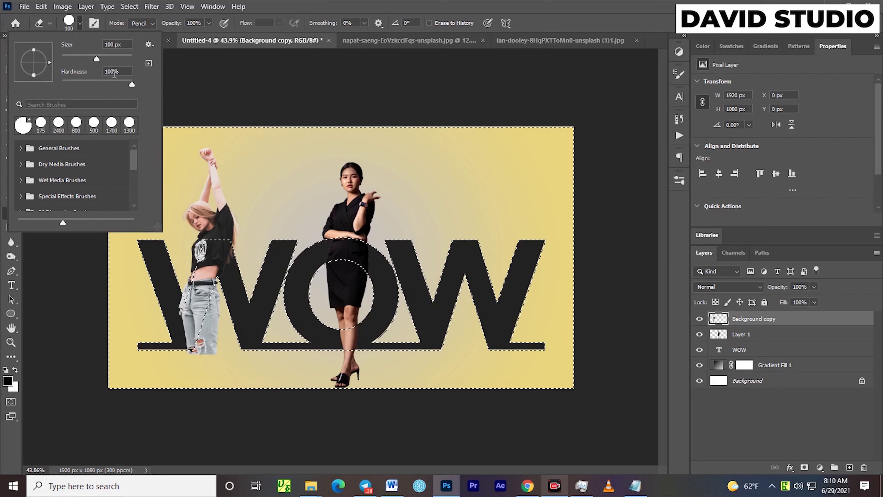
pyautogui.moveTo(135, 87); pyautogui.dragTo(138, 85)
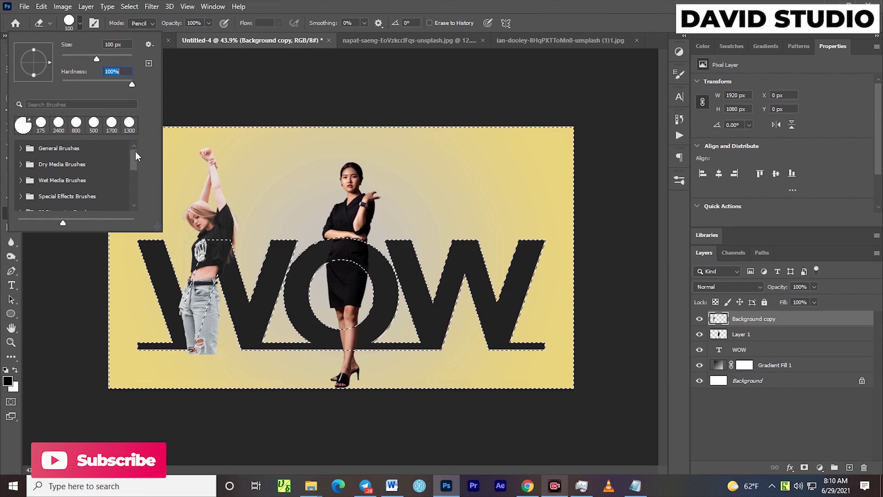
pyautogui.click(6, 216)
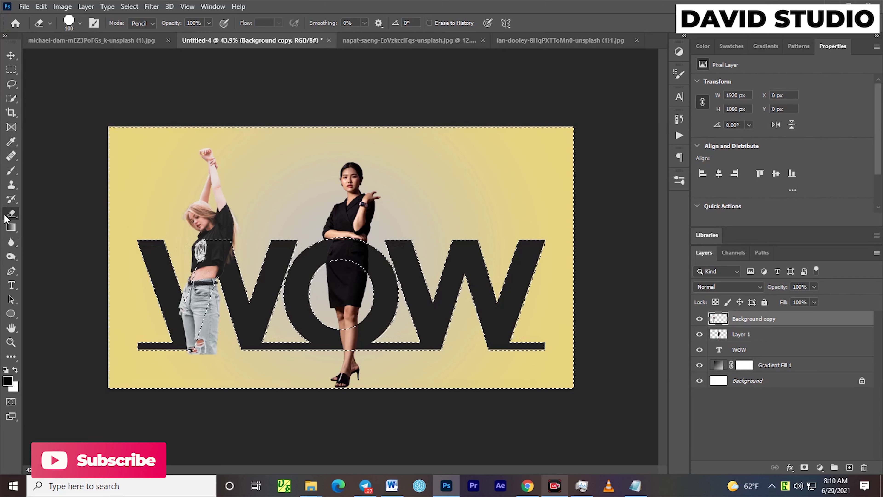
pyautogui.moveTo(217, 289)
pyautogui.mouseDown()
pyautogui.moveTo(183, 352)
pyautogui.moveTo(204, 343)
pyautogui.moveTo(201, 361)
pyautogui.mouseUp()
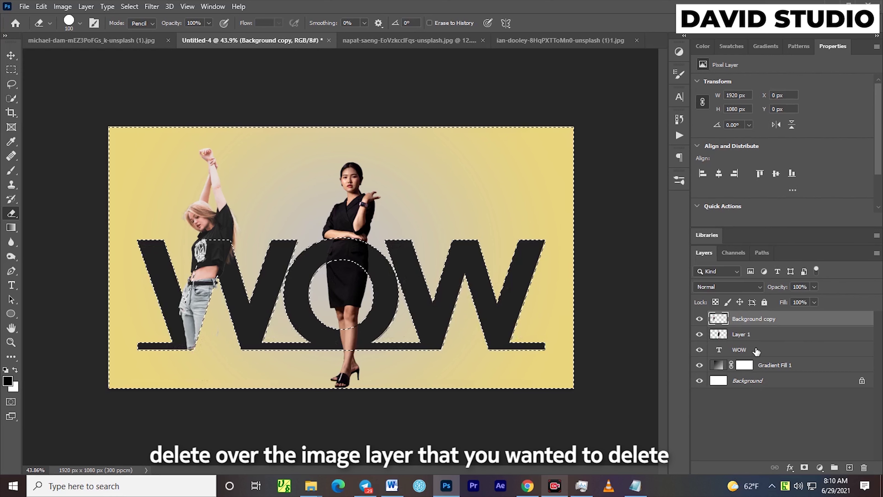
# Invert the selection so it covers the WOW letters and make the dark-haired woman's layer active.
pyautogui.click(772, 352)
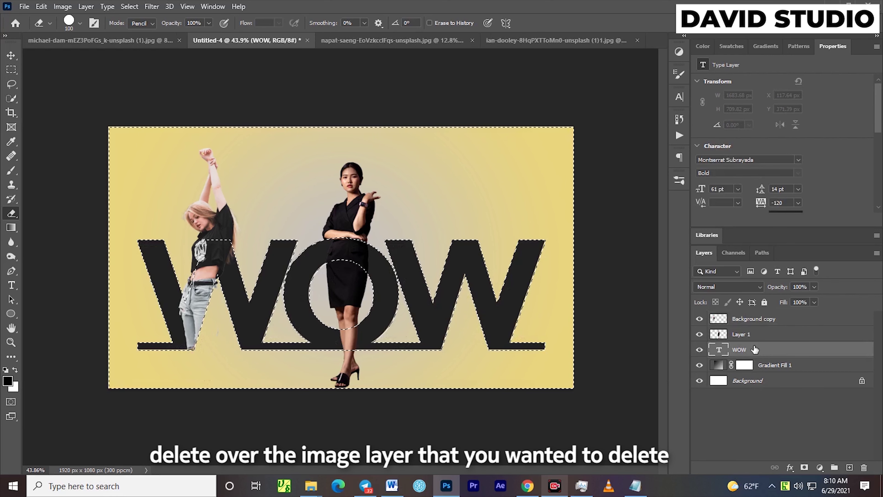
pyautogui.hotkey('ctrl', 'shift', 'i')
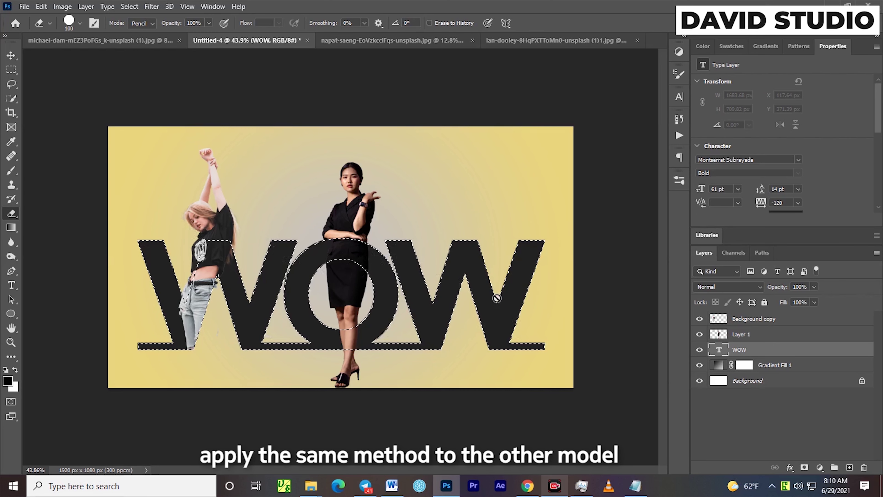
pyautogui.click(760, 335)
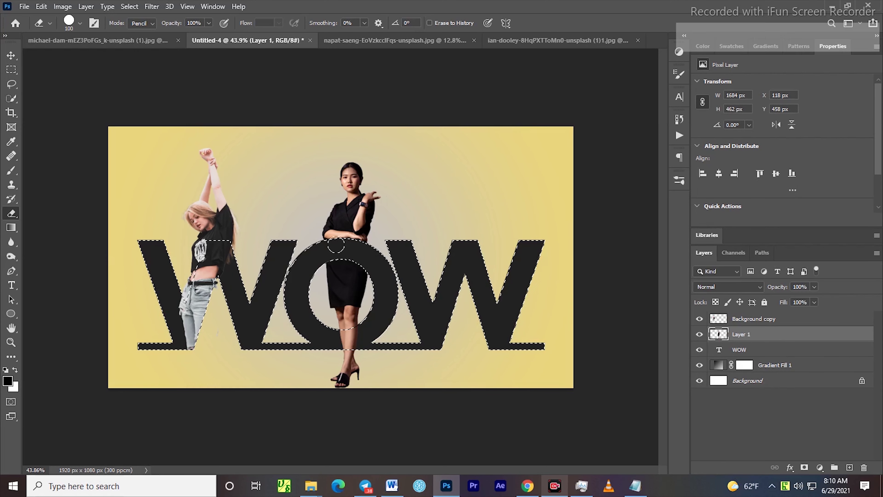
pyautogui.hotkey('ctrl', 'shift', 'i')
pyautogui.moveTo(342, 306); pyautogui.dragTo(328, 270)
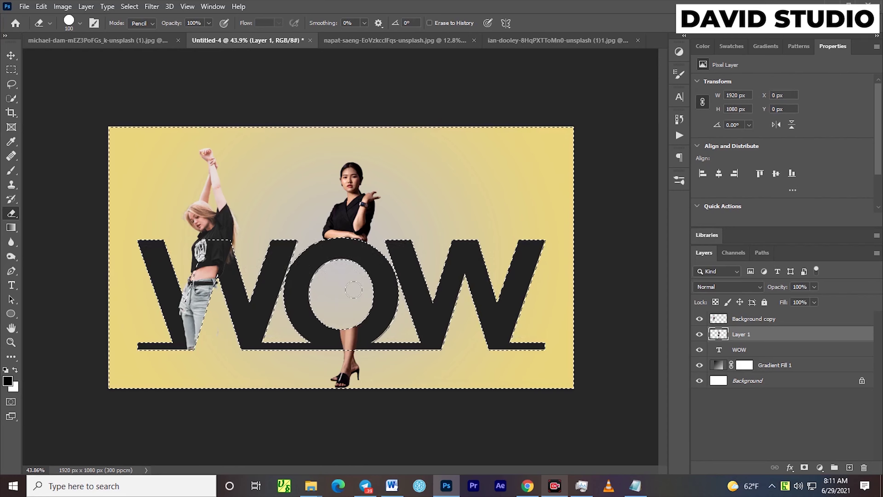
pyautogui.hotkey('ctrl', 'd')
pyautogui.press('v')
pyautogui.scroll(6, 353, 240)
pyautogui.scroll(-6, 353, 236)
pyautogui.hotkey('ctrl', 'z')
pyautogui.hotkey('ctrl', 'z')
pyautogui.hotkey('ctrl', 'z')
# Erase the dark-haired woman's dress where it crosses the upper arc of the O, within the letter selection.
pyautogui.scroll(6, 353, 249)
pyautogui.press('e')
pyautogui.scroll(-2, 353, 253)
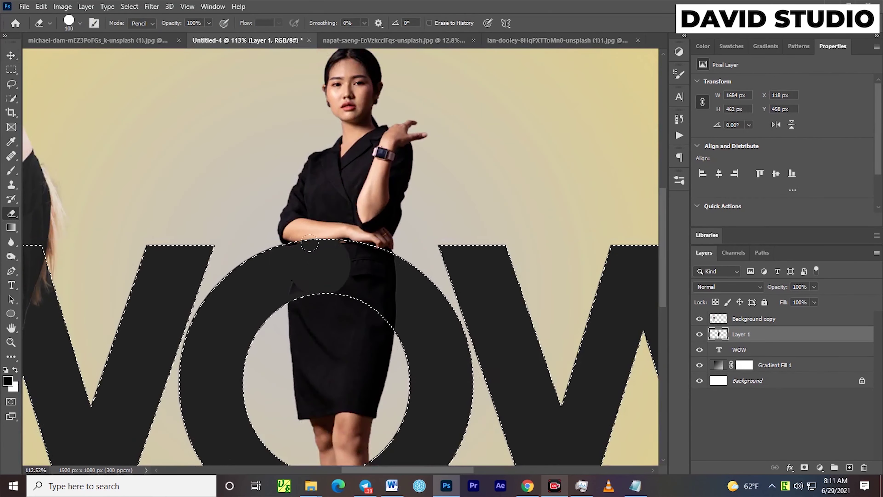
pyautogui.scroll(-5, 362, 280)
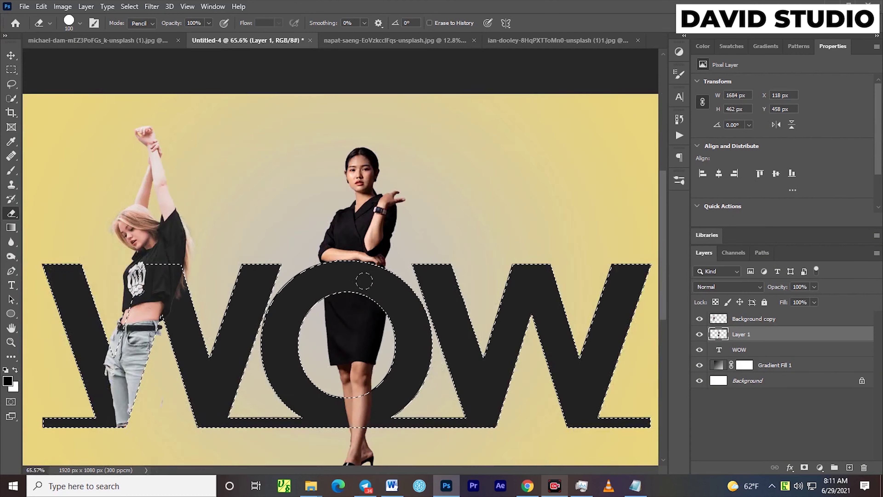
# Invert the selection, erase the dress and legs showing inside the O's opening, and deselect.
pyautogui.hotkey('ctrl', 'shift', 'i')
pyautogui.moveTo(344, 269); pyautogui.dragTo(348, 280)
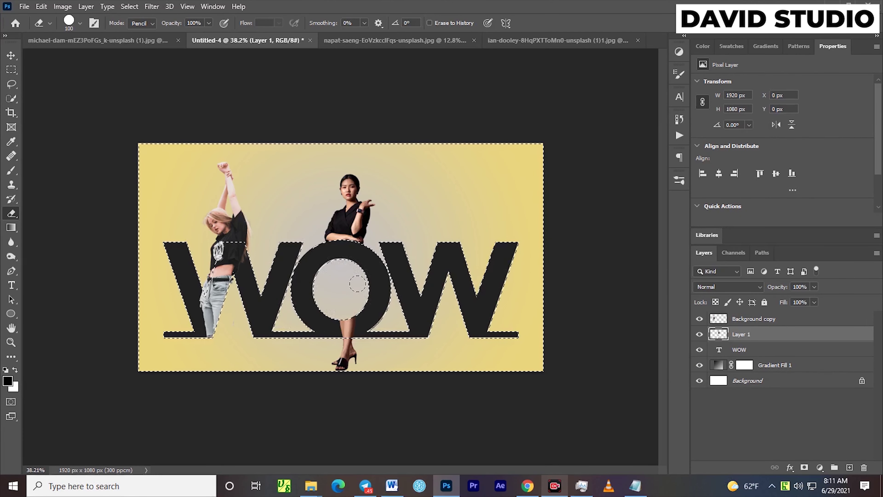
pyautogui.hotkey('ctrl', 'd')
pyautogui.scroll(1, 345, 259)
pyautogui.press('v')
# Add a thin blue Stroke layer style of about 5 px, positioned outside, to the WOW text.
pyautogui.click(819, 352)
pyautogui.doubleClick(819, 352)
pyautogui.click(472, 292)
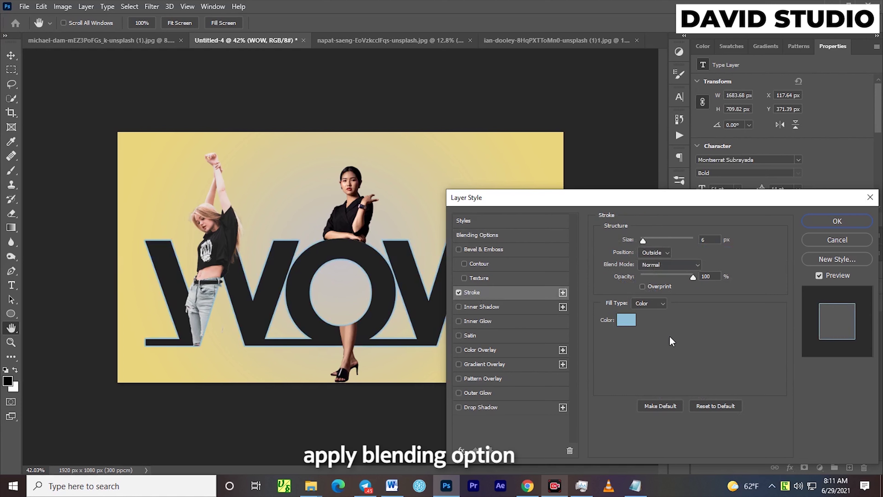
pyautogui.moveTo(643, 240); pyautogui.dragTo(657, 240)
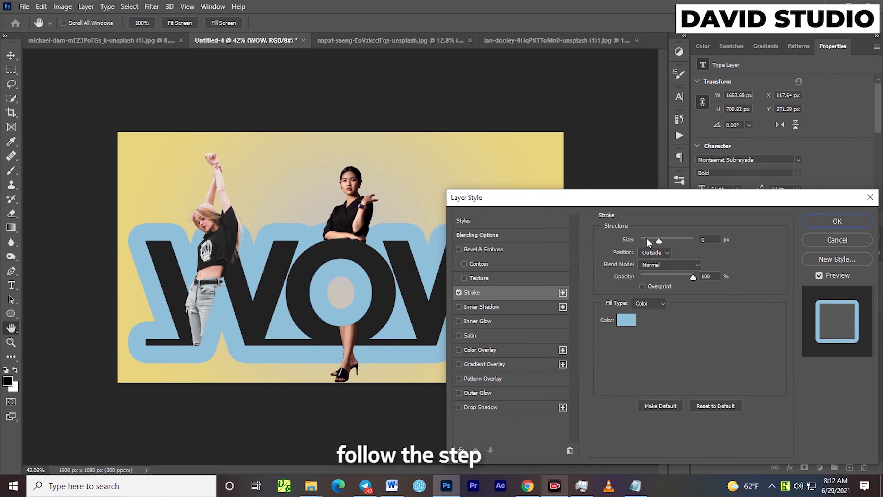
pyautogui.click(647, 240)
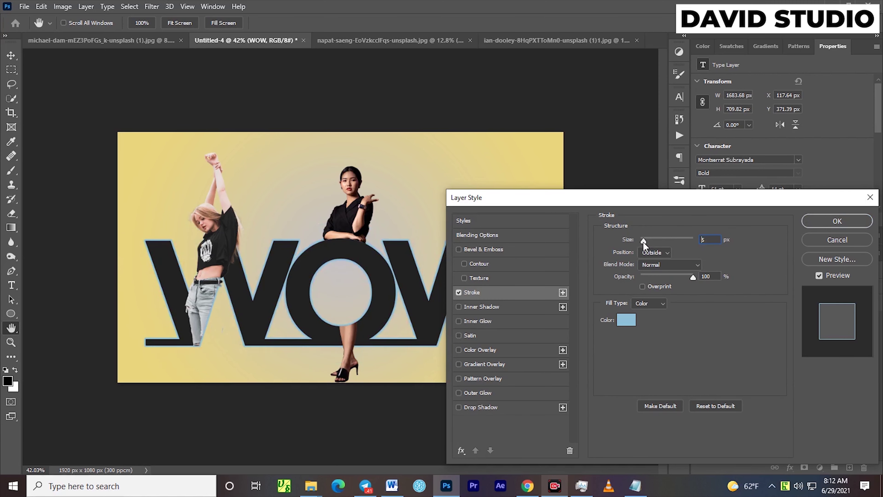
pyautogui.click(626, 319)
pyautogui.press('Return')
# Give the WOW text a black 21 px Drop Shadow at 100% opacity and a brown-to-magenta Gradient Overlay.
pyautogui.click(493, 408)
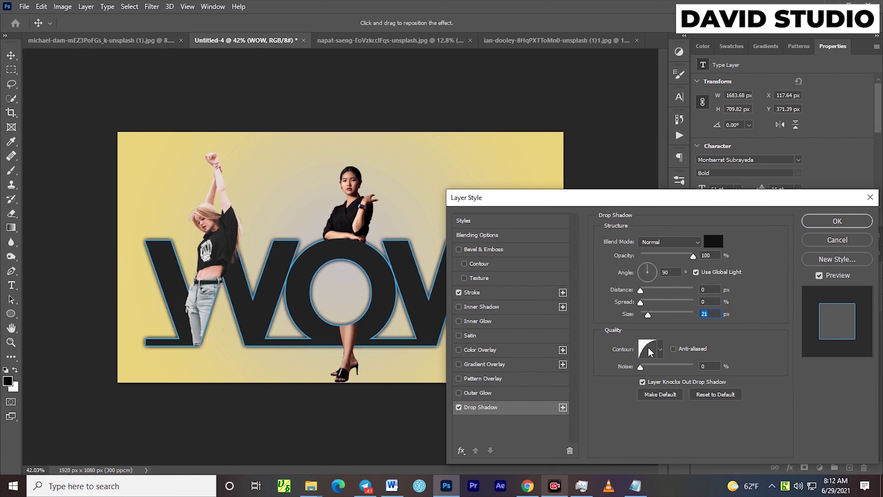
pyautogui.click(501, 365)
pyautogui.moveTo(661, 252); pyautogui.dragTo(675, 252)
pyautogui.moveTo(575, 199); pyautogui.dragTo(542, 193)
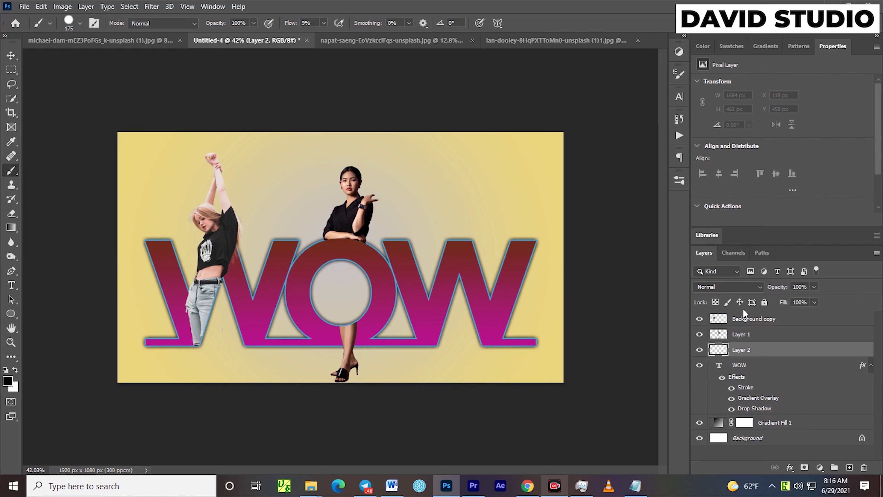
# Set Layer 2's blend mode to Color Dodge and turn off Transparency Shapes Layer in its blending options.
pyautogui.click(728, 289)
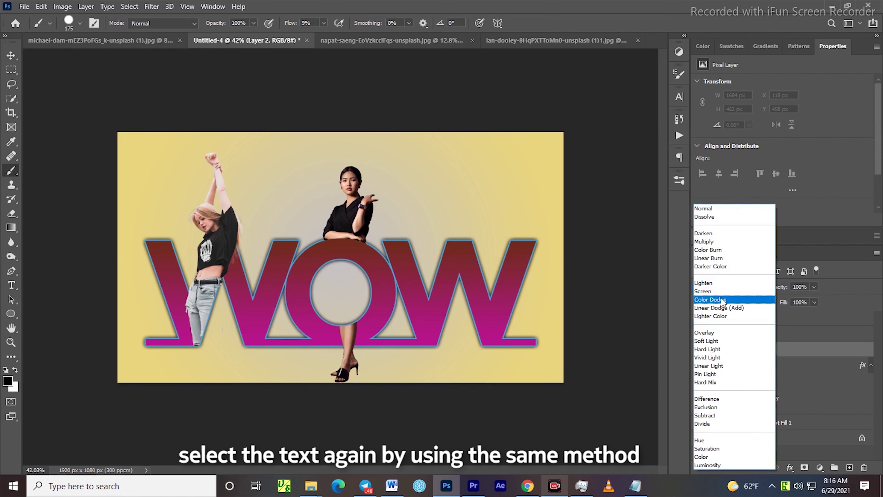
pyautogui.click(730, 301)
pyautogui.doubleClick(790, 353)
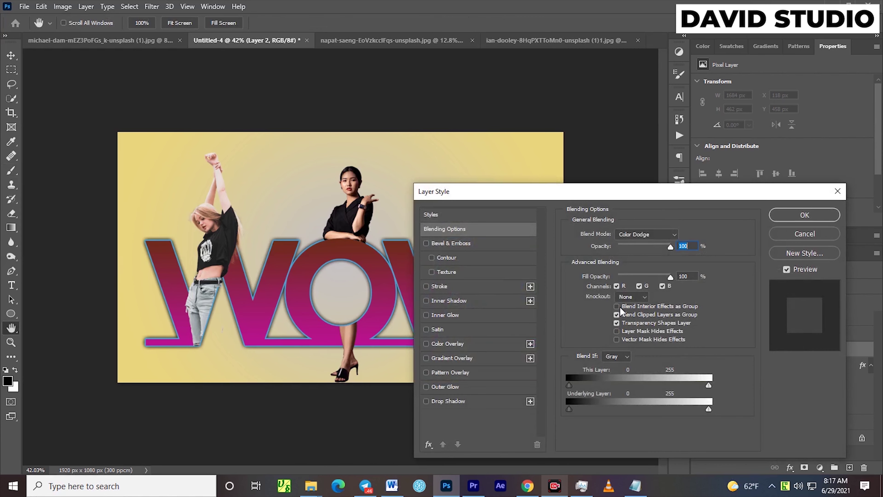
pyautogui.click(616, 323)
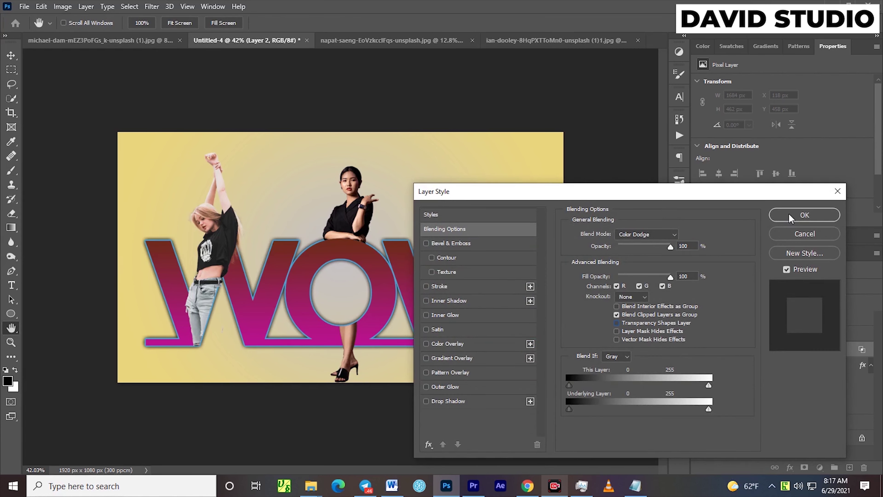
pyautogui.press('Return')
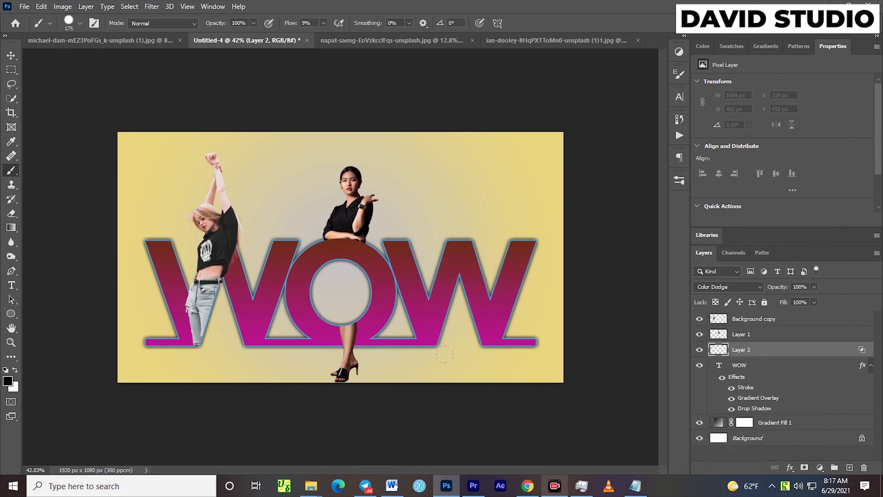
# Load the WOW text's outline as a selection and make Layer 2 active for painting.
pyautogui.click(734, 371)
pyautogui.keyDown('ctrl'); pyautogui.click(727, 368); pyautogui.keyUp('ctrl')
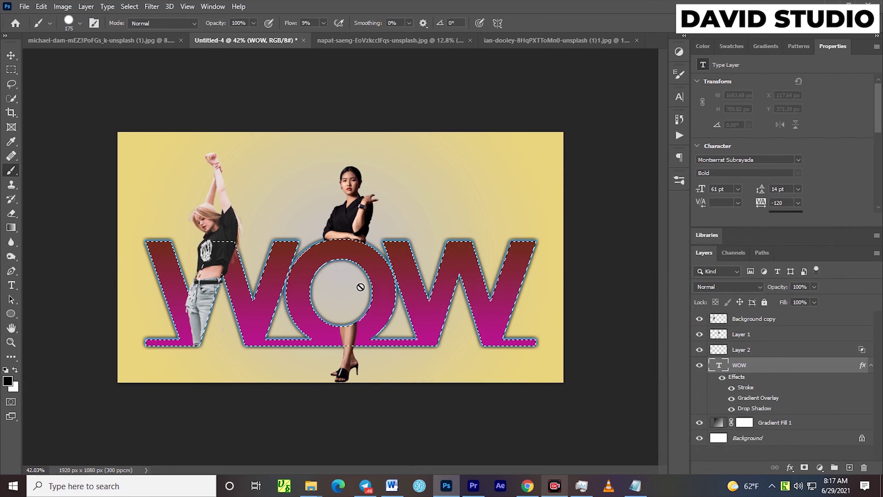
pyautogui.click(752, 348)
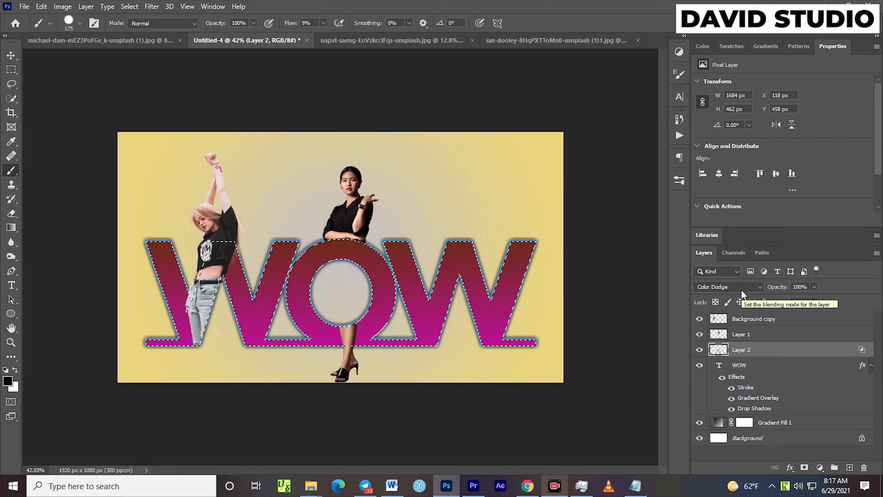
# Brush white over the whole O on Layer 2 to give it a bright glow, and clear the selection.
pyautogui.click(16, 370)
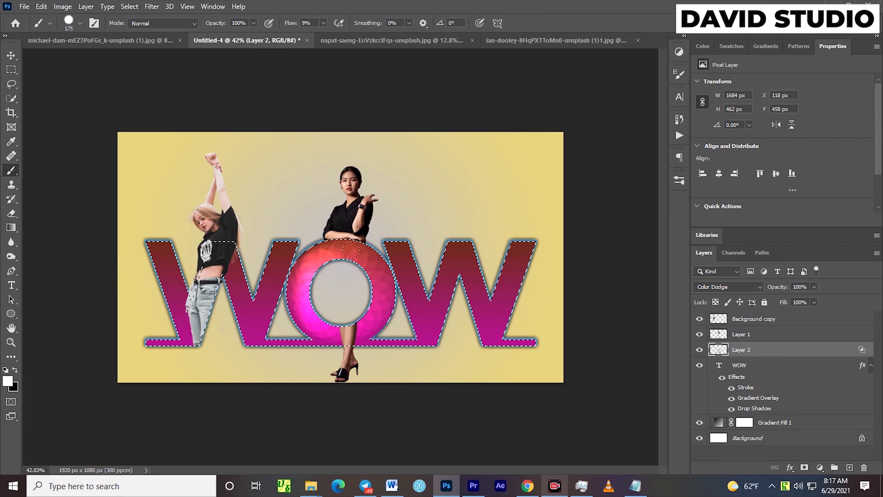
pyautogui.moveTo(364, 280)
pyautogui.mouseDown()
pyautogui.moveTo(374, 306)
pyautogui.moveTo(351, 326)
pyautogui.moveTo(316, 314)
pyautogui.mouseUp()
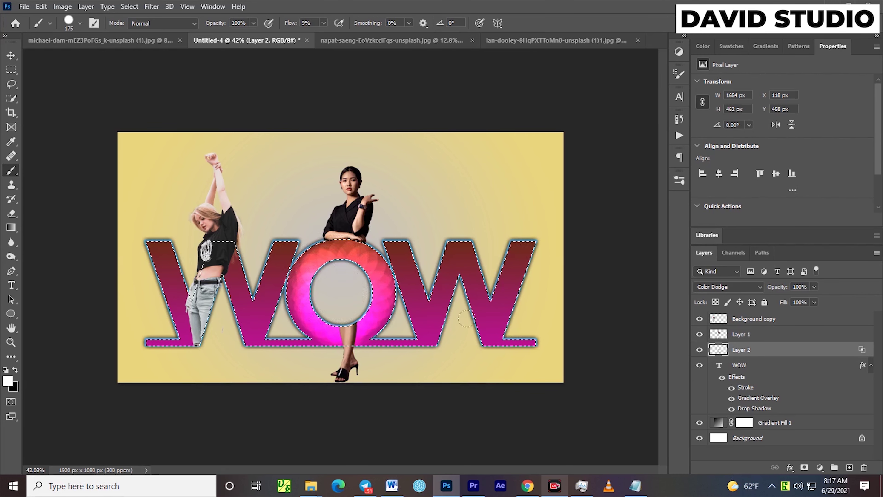
pyautogui.hotkey('ctrl', 'd')
pyautogui.press('v')
pyautogui.click(616, 256)
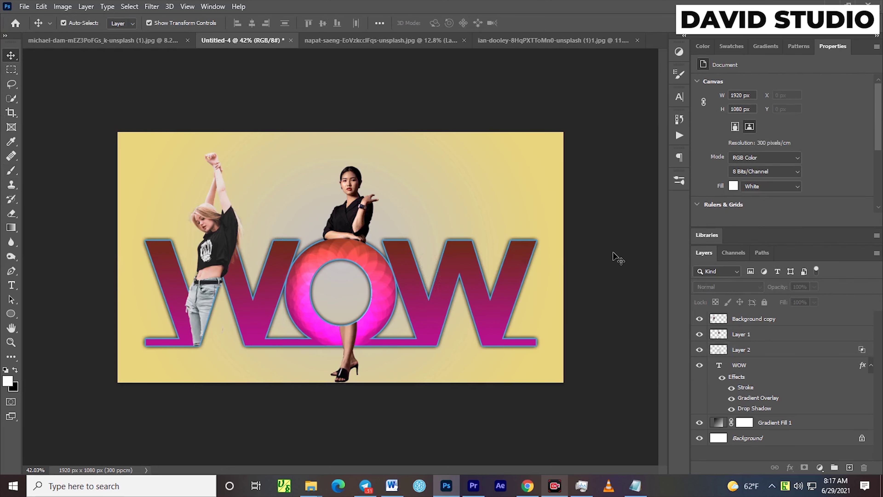